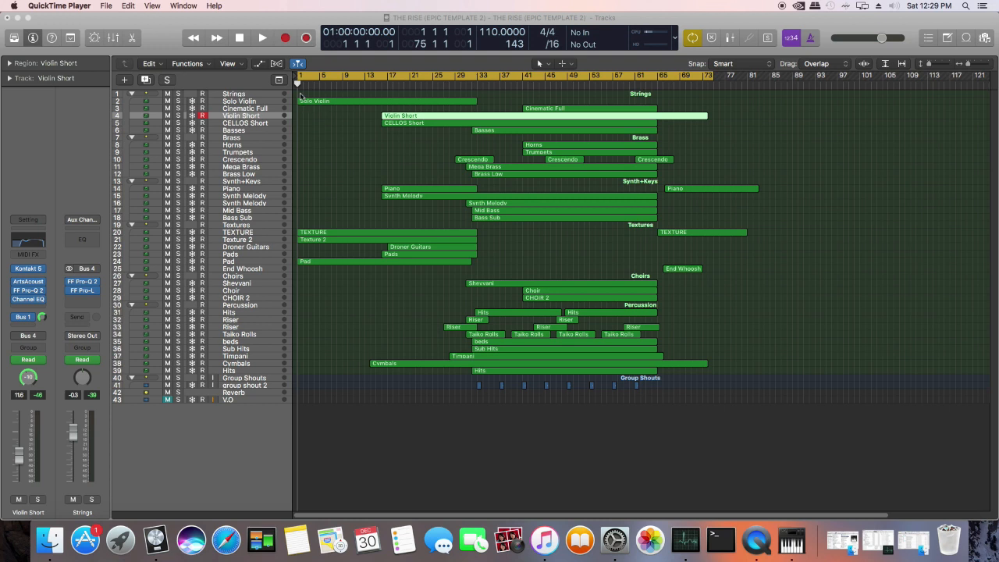
# Step: Play the project from bar 1 and open the Solo Violin region in the Piano Roll, with its whole melody in view
pyautogui.click(263, 38)
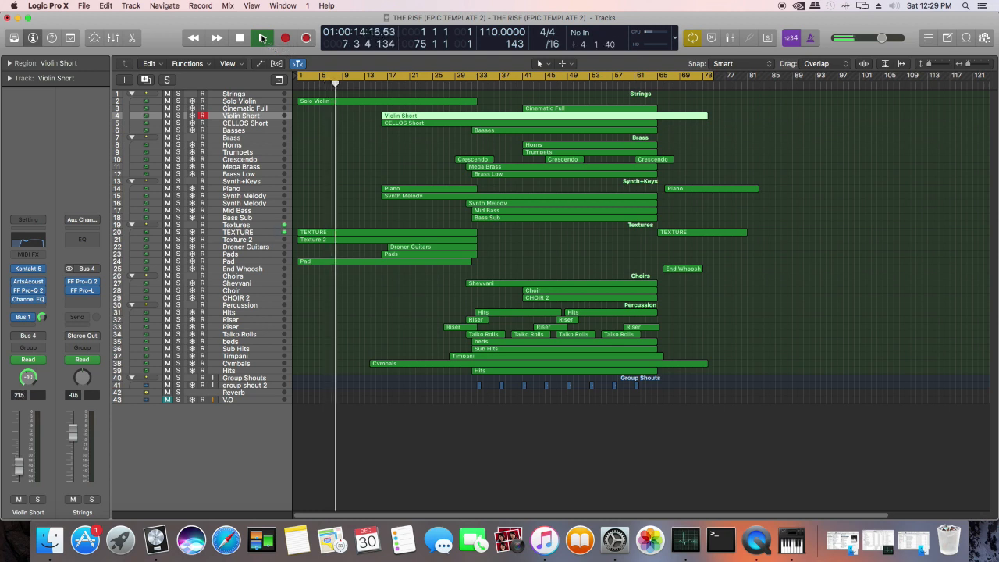
pyautogui.click(267, 103)
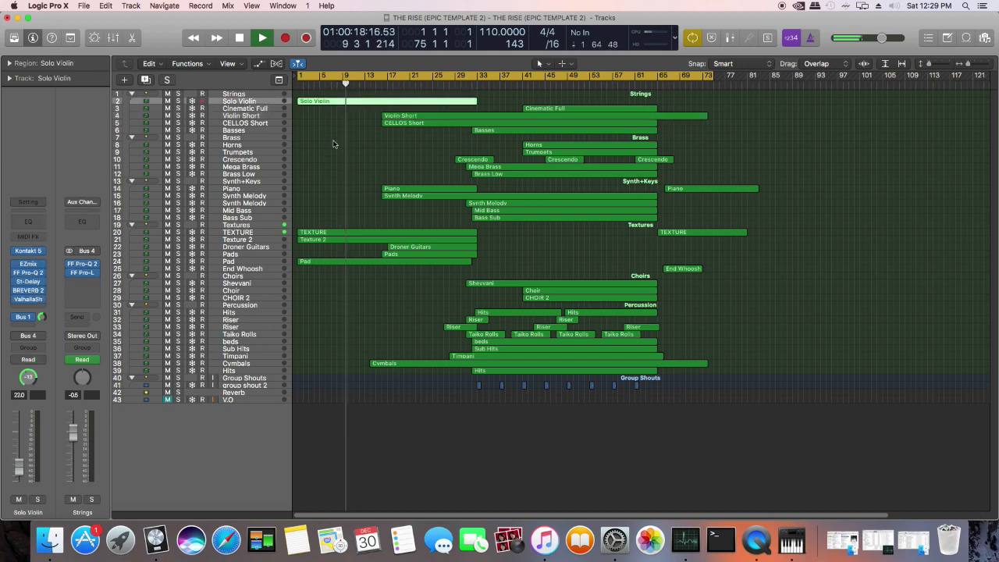
pyautogui.click(331, 139)
pyautogui.click(331, 101)
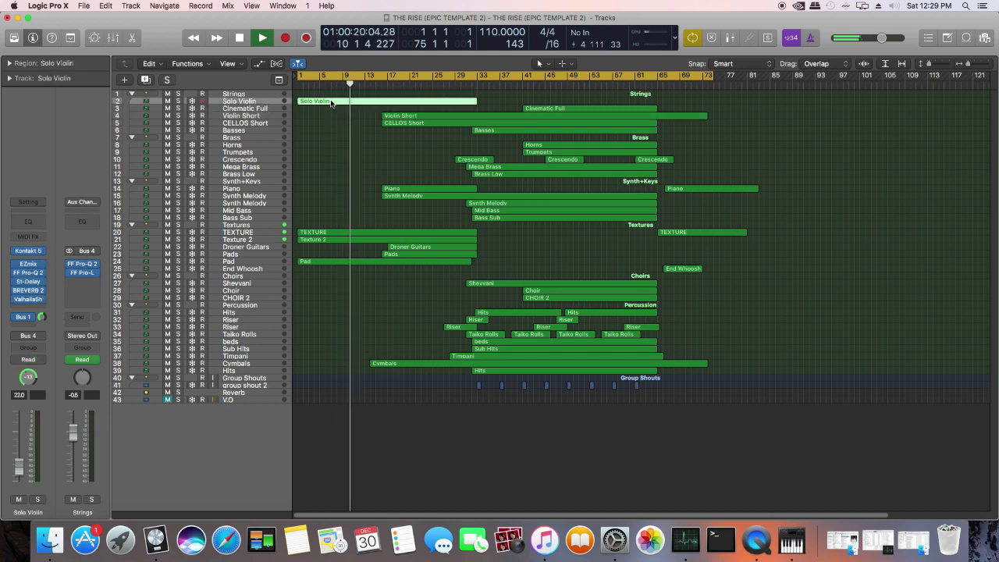
pyautogui.doubleClick(331, 102)
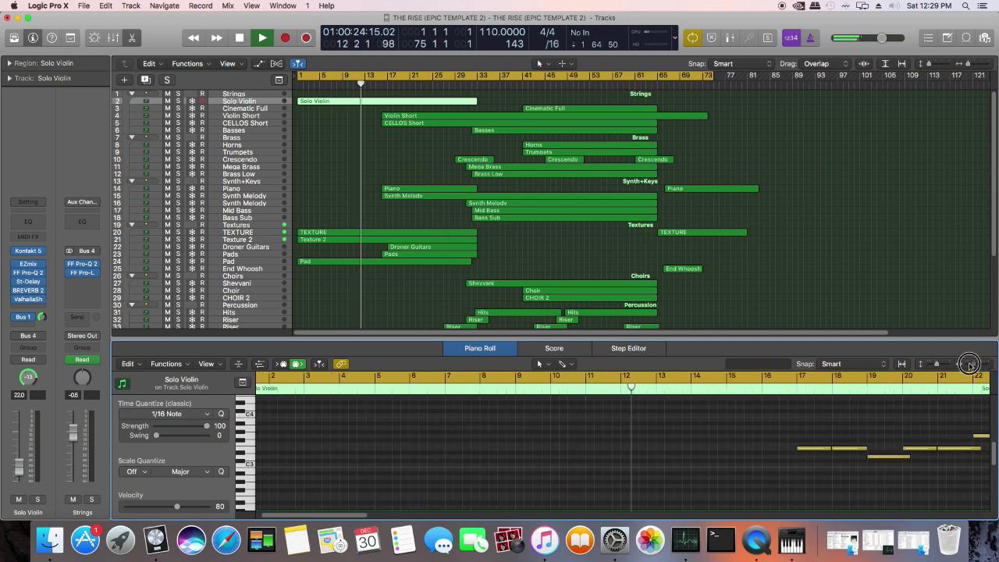
pyautogui.moveTo(980, 366); pyautogui.dragTo(970, 366)
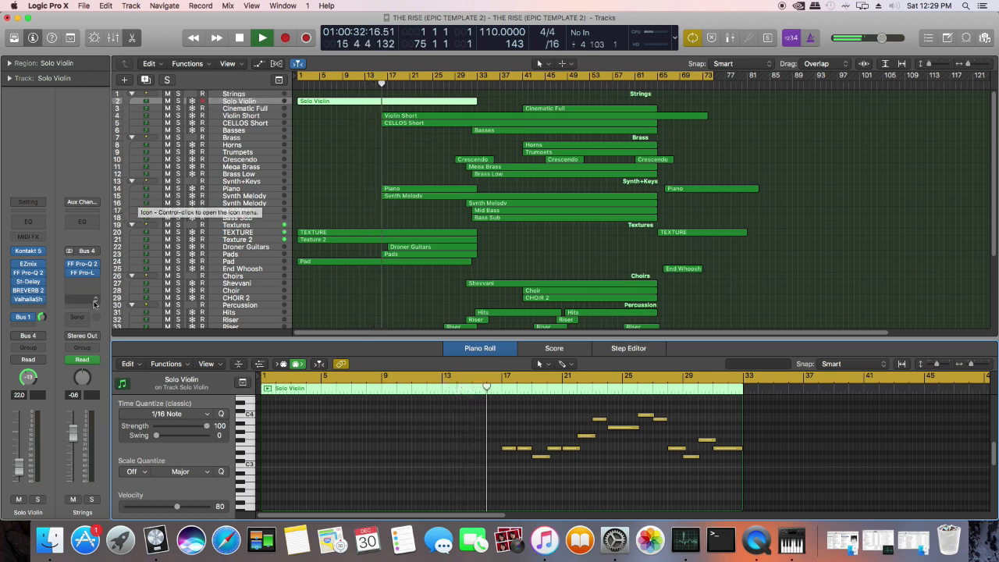
# Step: Show the Bus 1 reverb channel strip for Solo Violin and inspect the track's Kontakt 5 instrument
pyautogui.moveTo(43, 316)
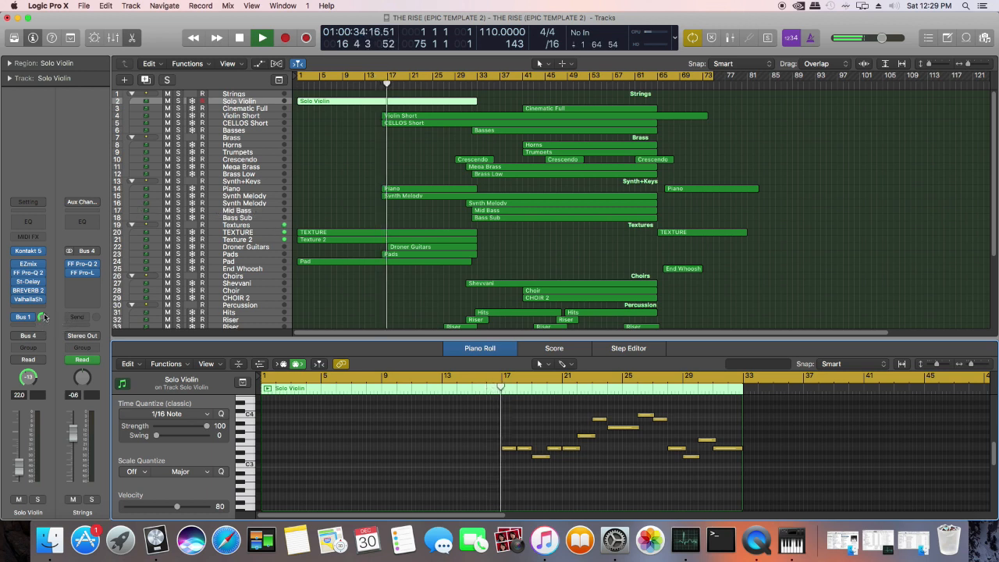
pyautogui.click(23, 317)
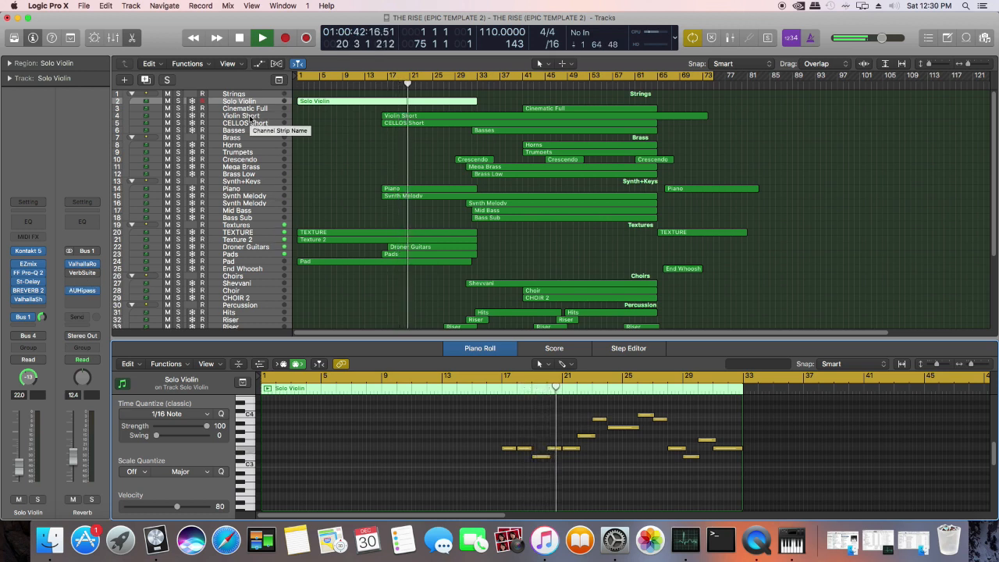
pyautogui.click(29, 252)
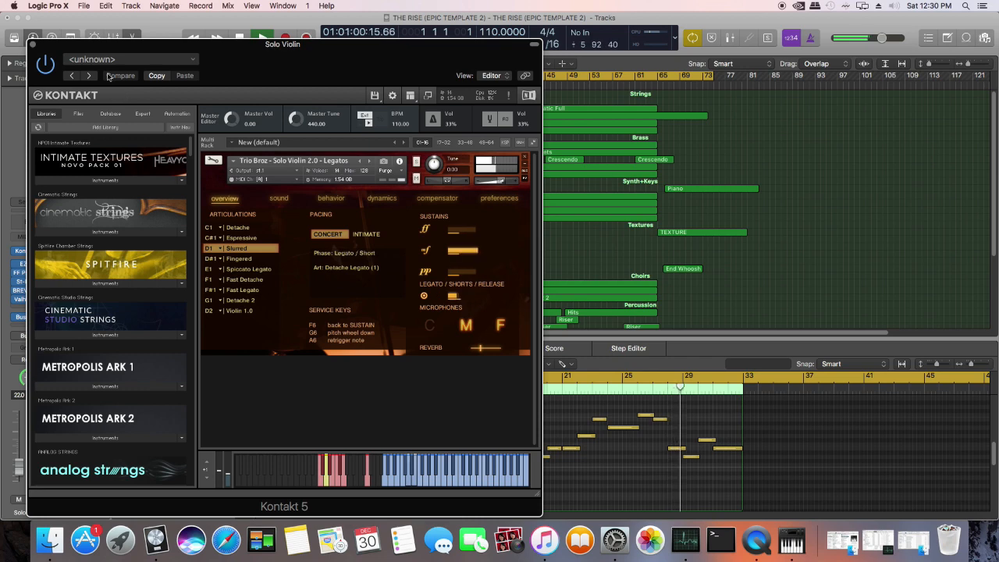
pyautogui.click(33, 45)
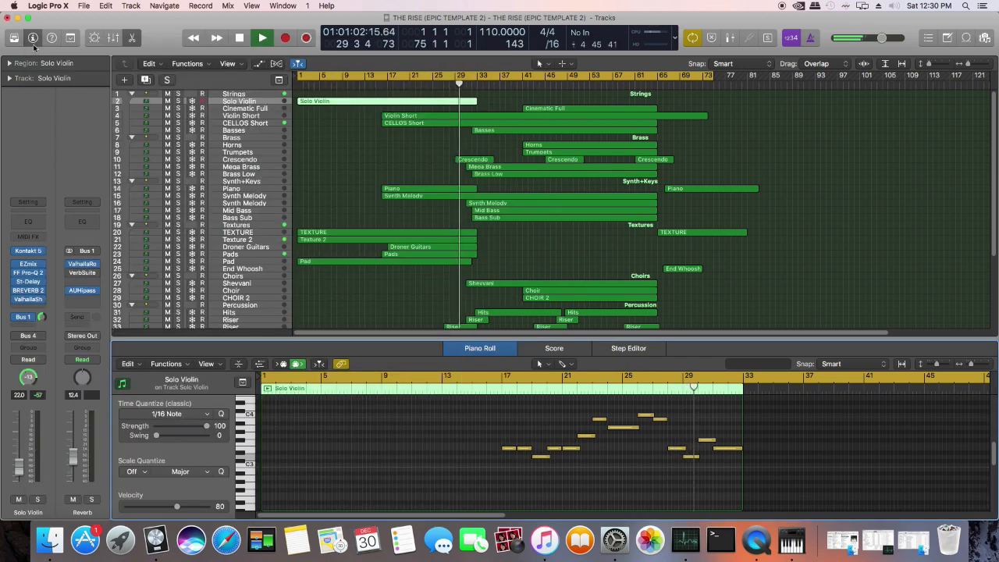
# Step: Examine the note patterns of the Violin Short, CELLOS Short and Basses tracks in the Piano Roll
pyautogui.click(230, 115)
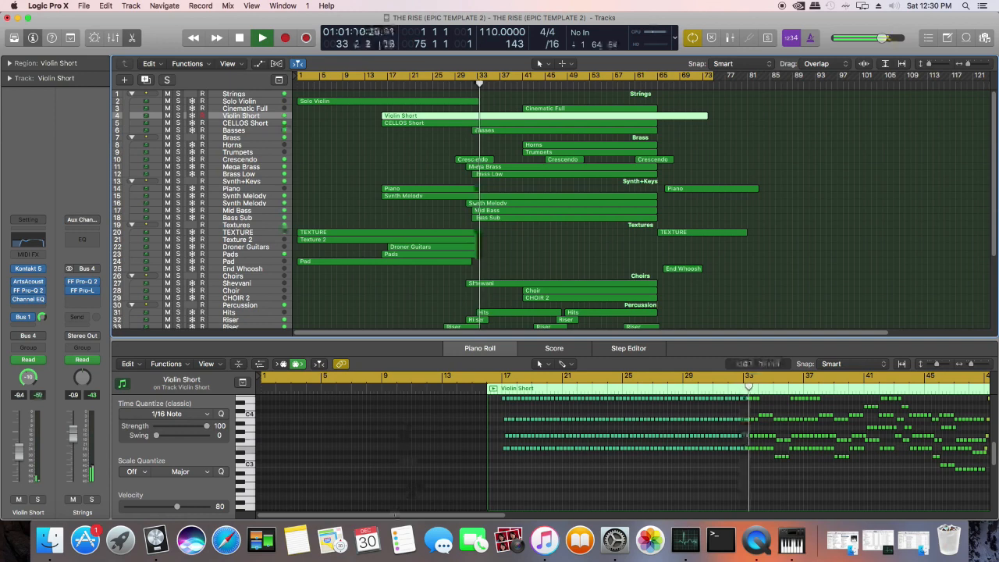
pyautogui.moveTo(393, 515); pyautogui.dragTo(499, 529)
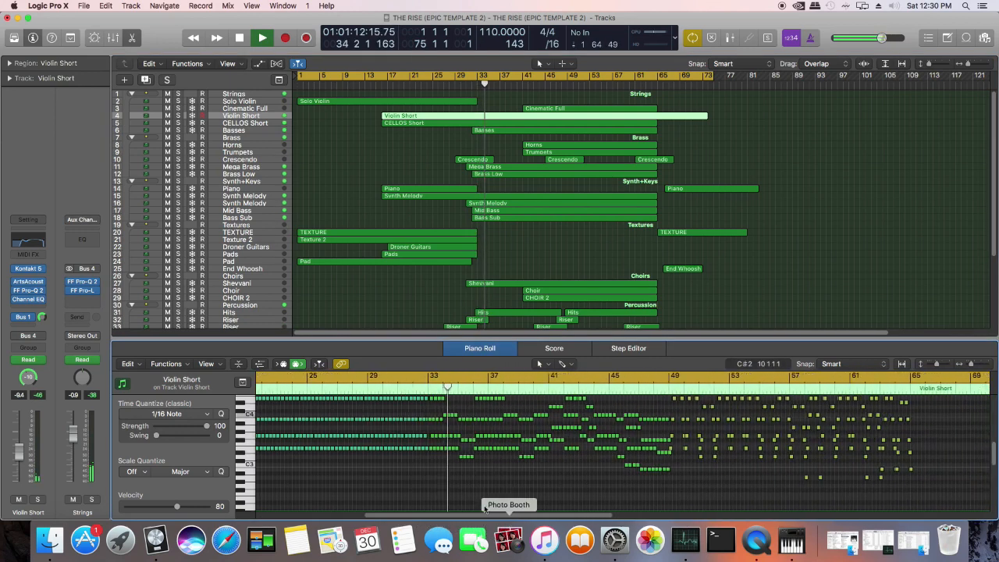
pyautogui.scroll(1, 461, 468)
pyautogui.scroll(2, 378, 438)
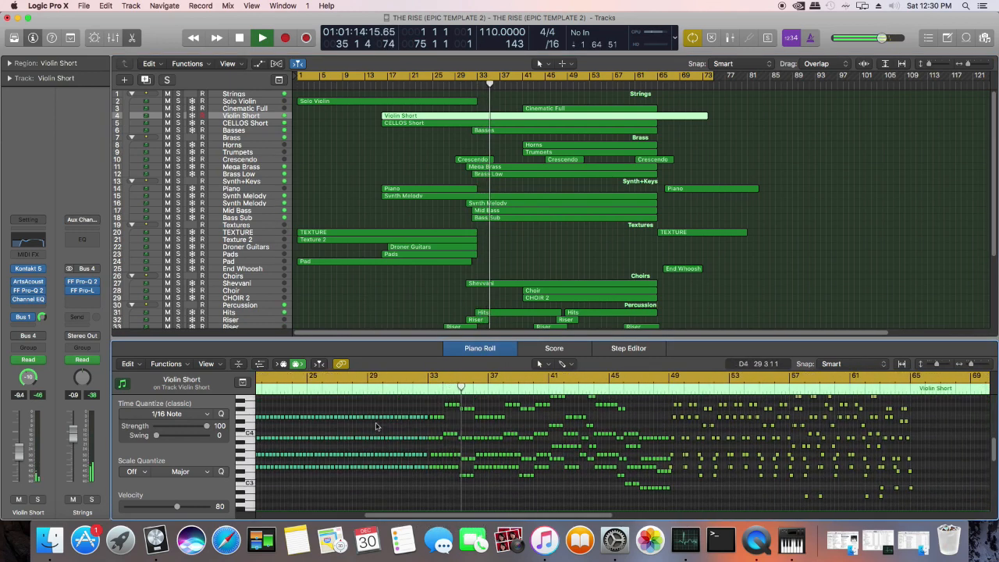
pyautogui.click(247, 124)
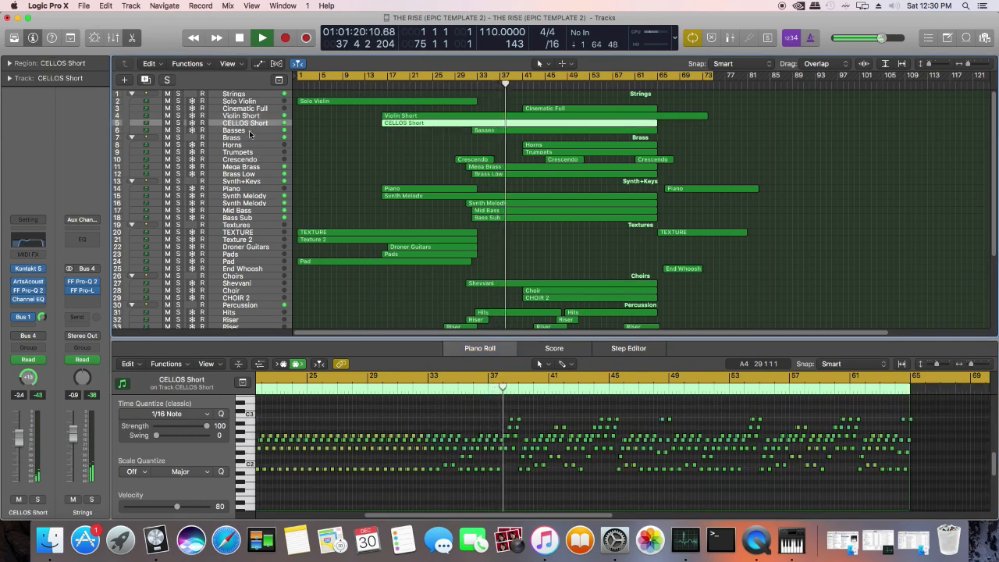
pyautogui.click(249, 132)
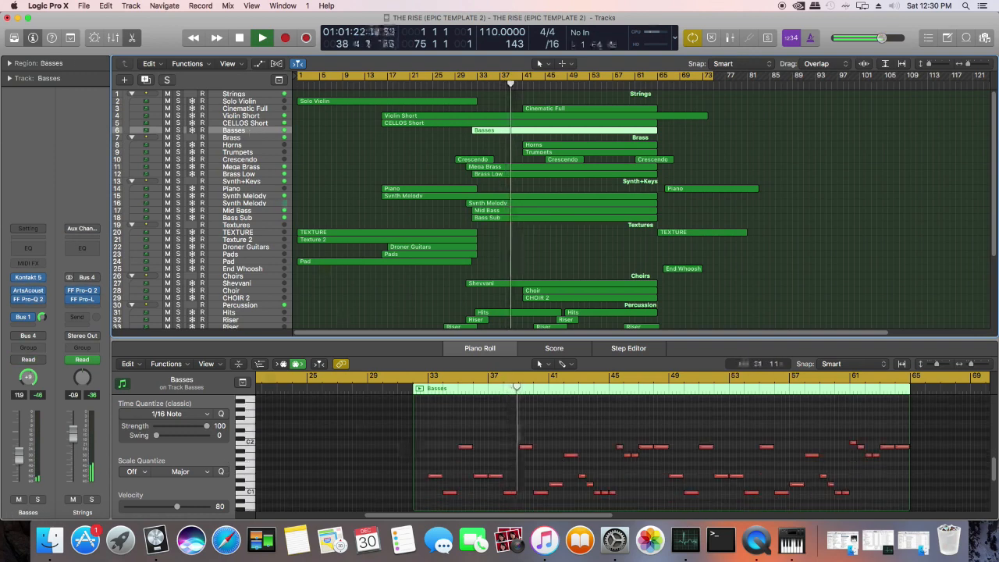
# Step: Examine the Brass Low notes with their Modulation automation, plus the Mega Brass and first Synth Melody parts
pyautogui.click(247, 174)
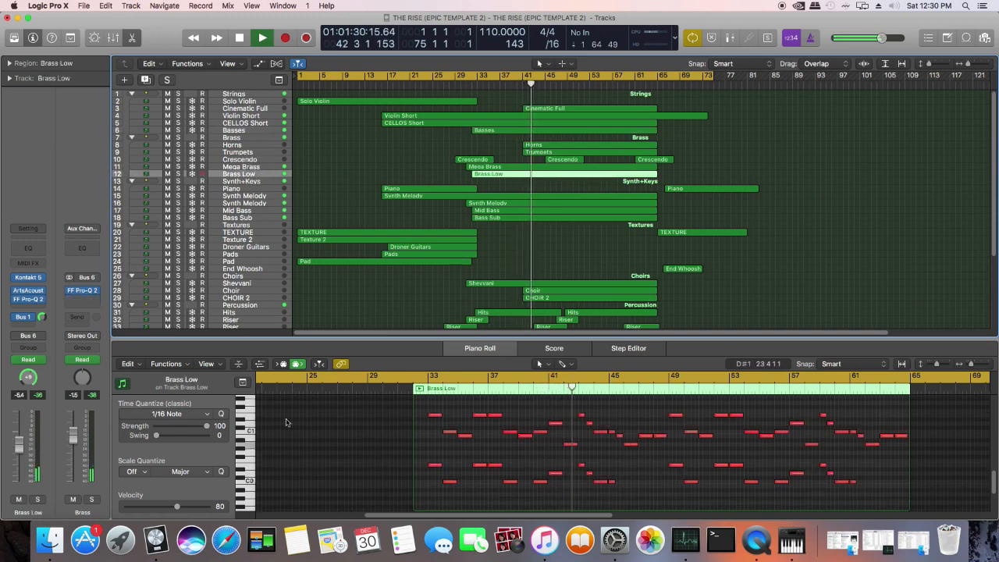
pyautogui.press('a')
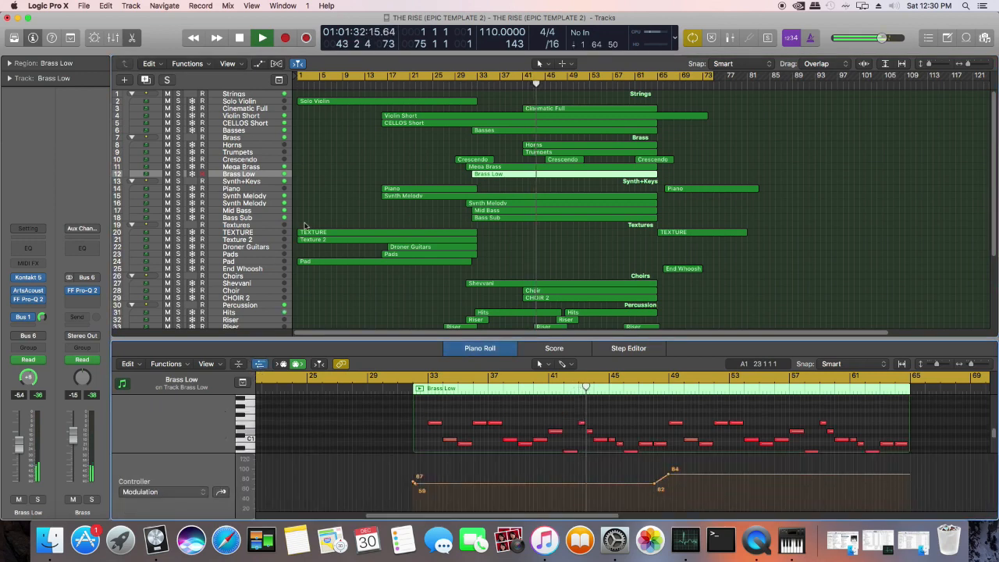
pyautogui.click(234, 167)
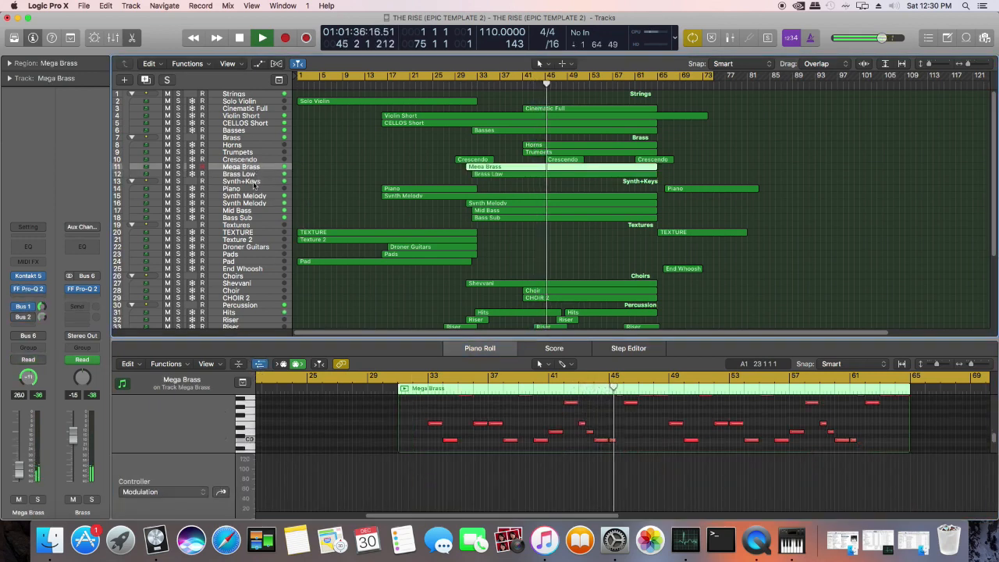
pyautogui.click(257, 196)
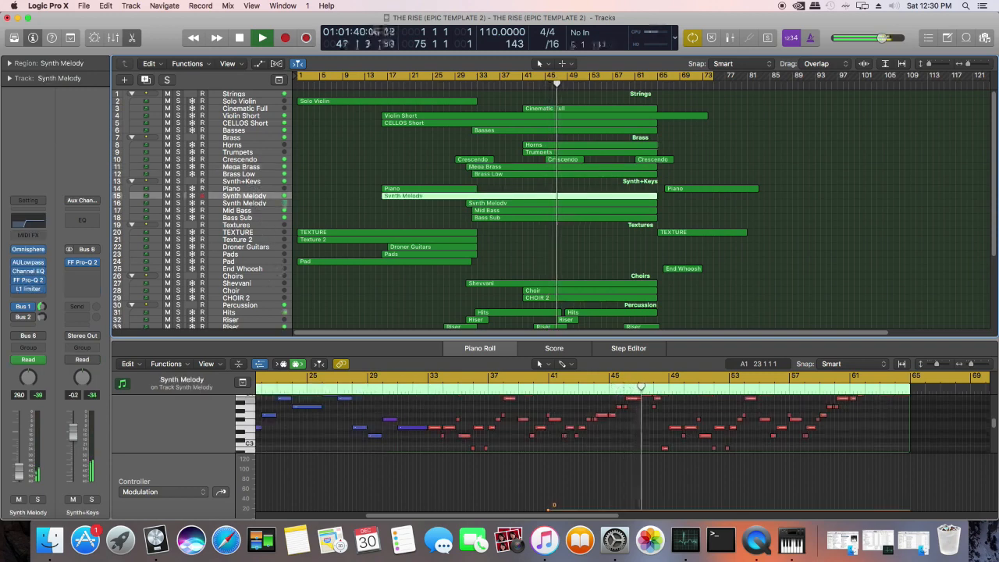
# Step: Inspect the Choir and CHOIR 2 tracks' notes and their Kontakt 5 Requiem instrument settings
pyautogui.click(259, 292)
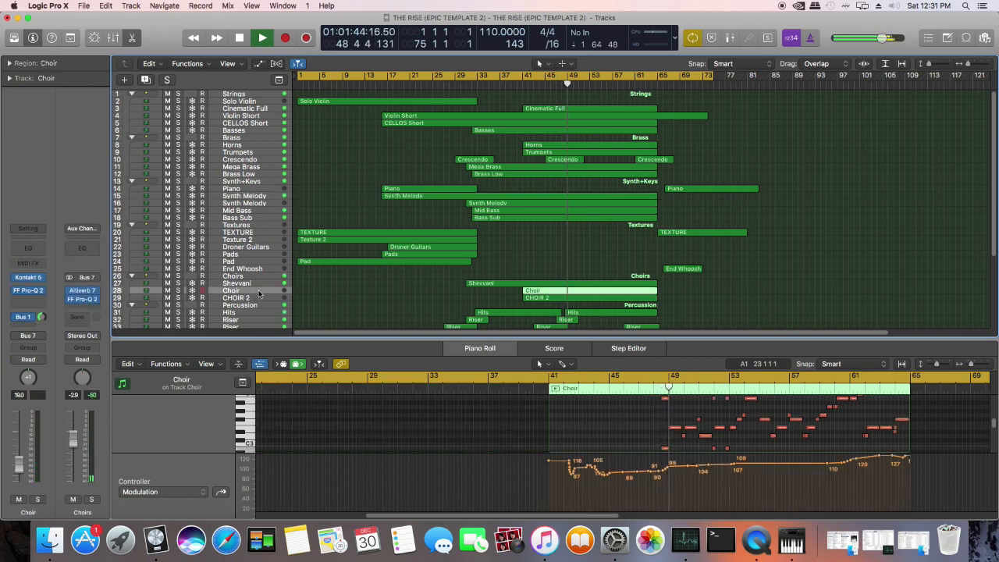
pyautogui.moveTo(28, 281)
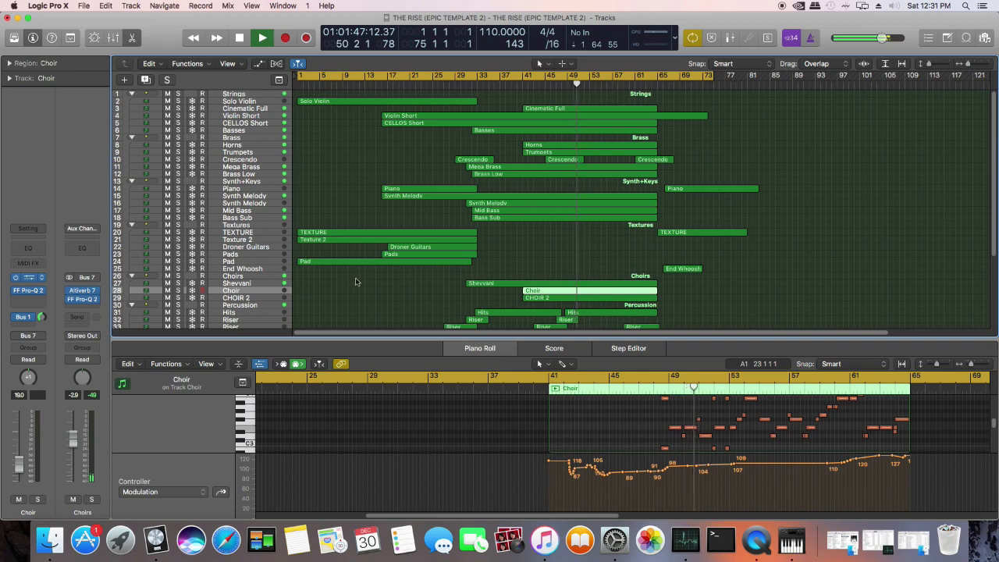
pyautogui.click(28, 281)
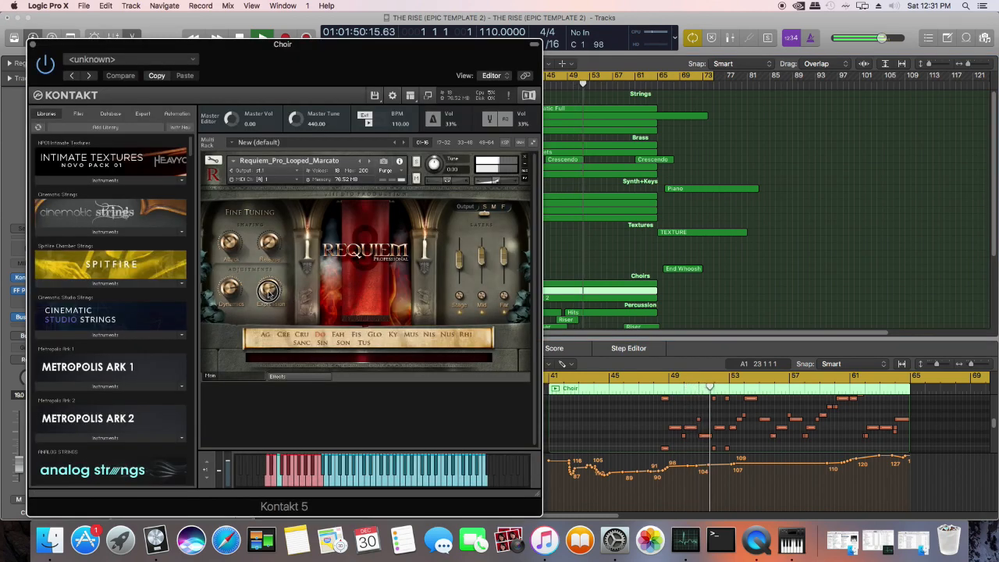
pyautogui.click(33, 44)
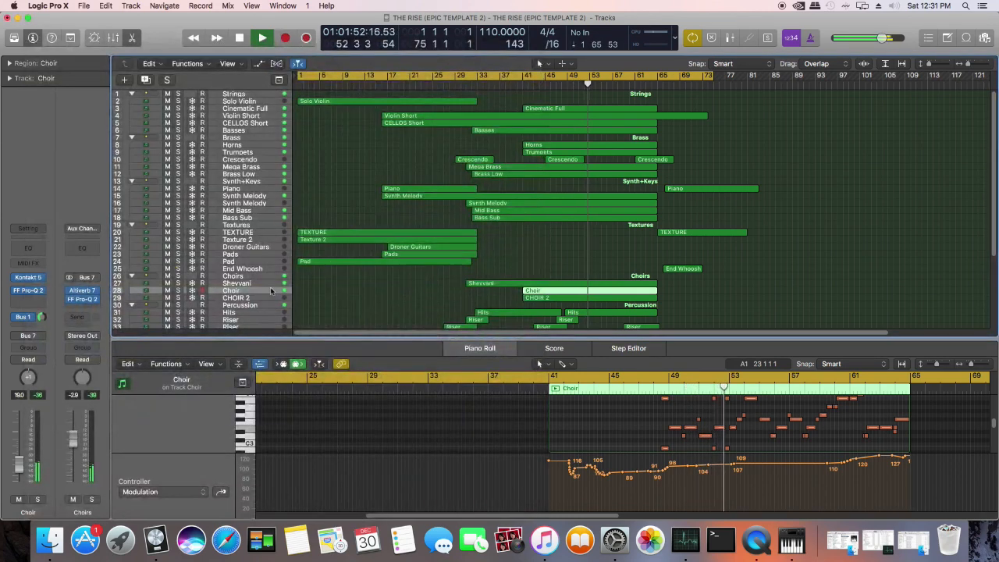
pyautogui.click(232, 299)
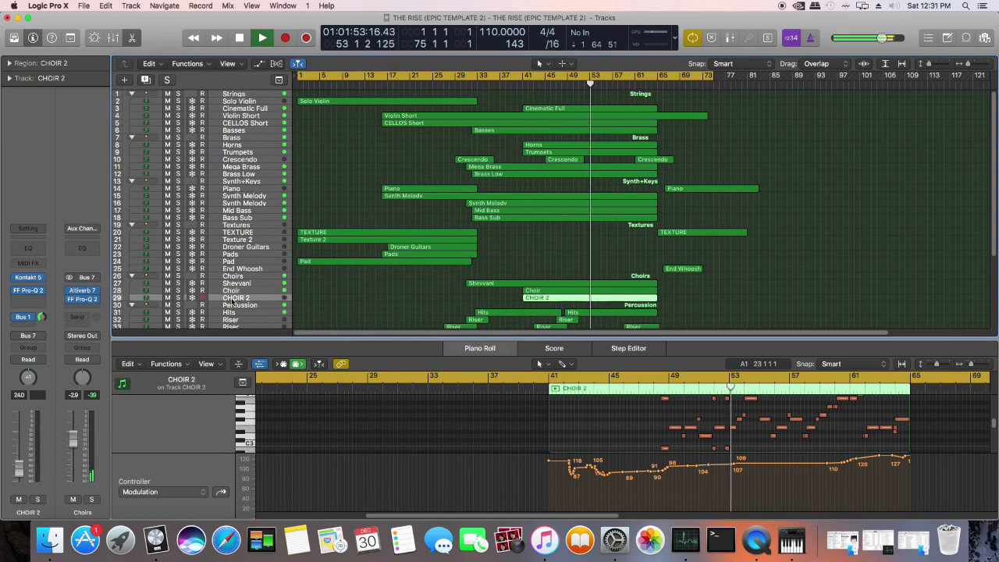
pyautogui.click(28, 279)
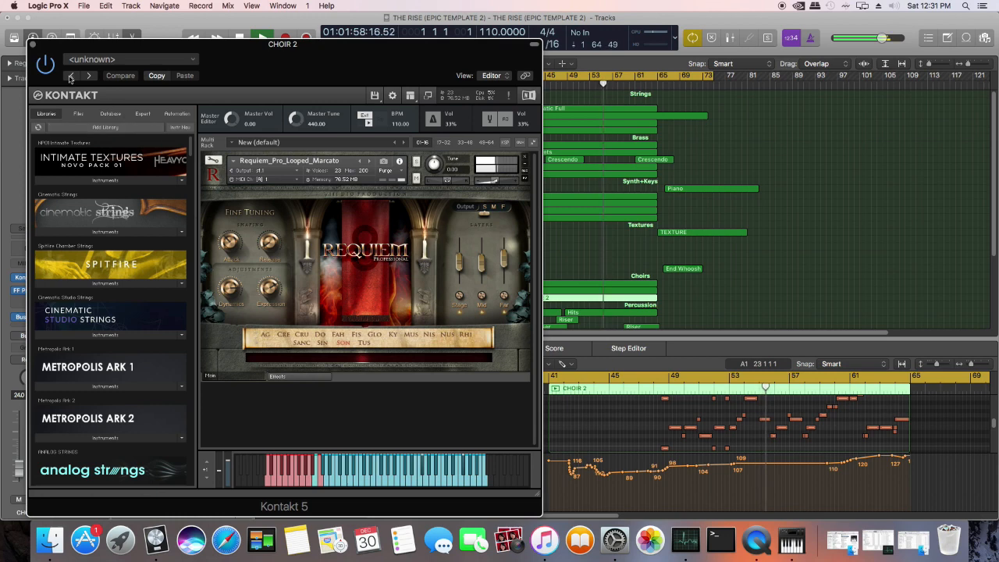
pyautogui.click(32, 44)
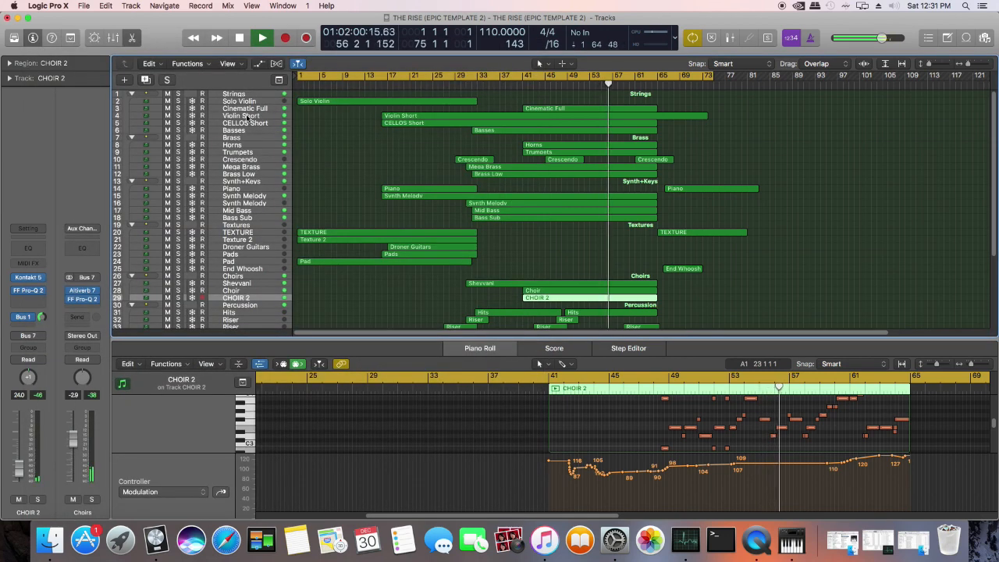
# Step: Examine the notes of the Timpani region and of the lowest Hits track in the Percussion group
pyautogui.scroll(-6, 499, 202)
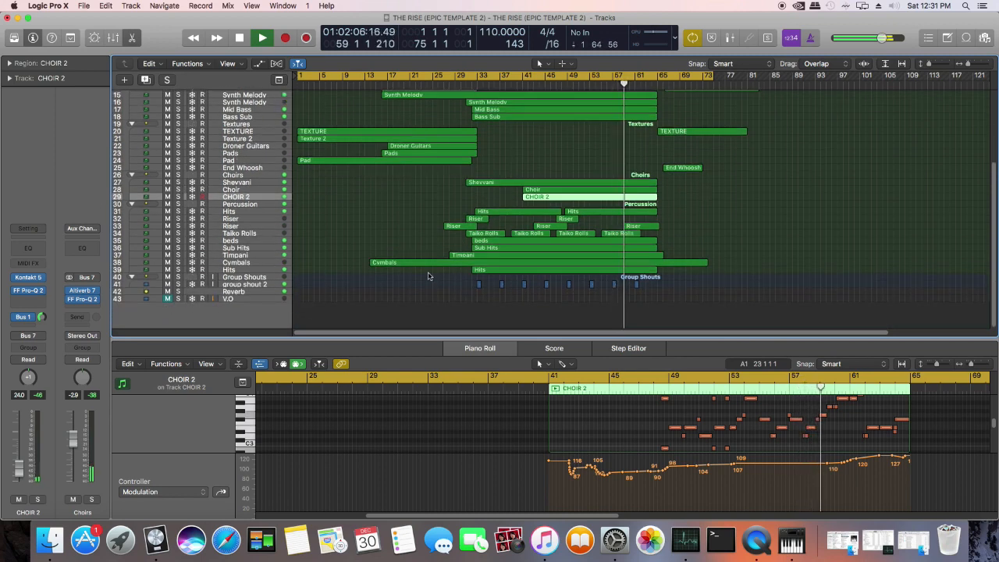
pyautogui.click(491, 254)
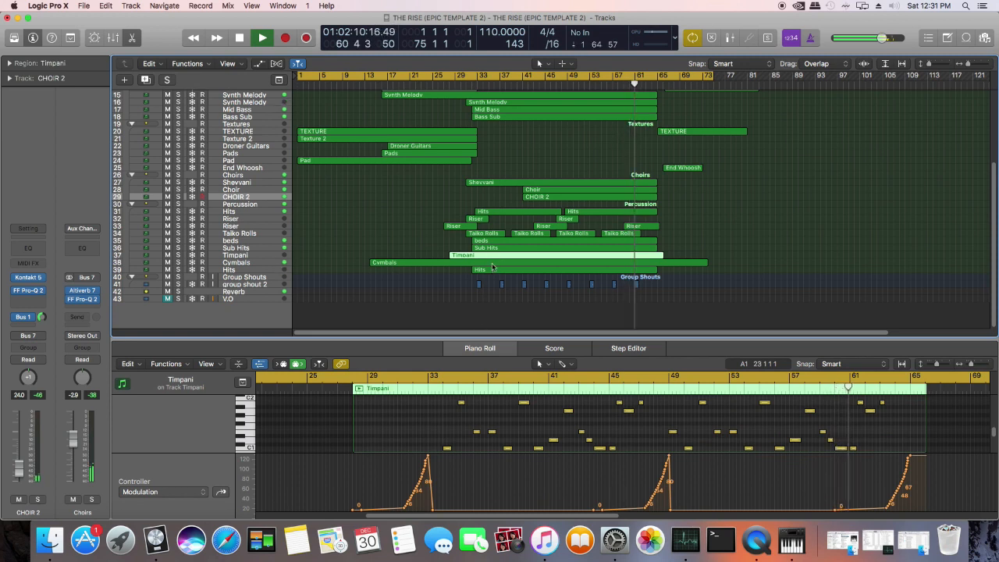
pyautogui.scroll(-2, 492, 390)
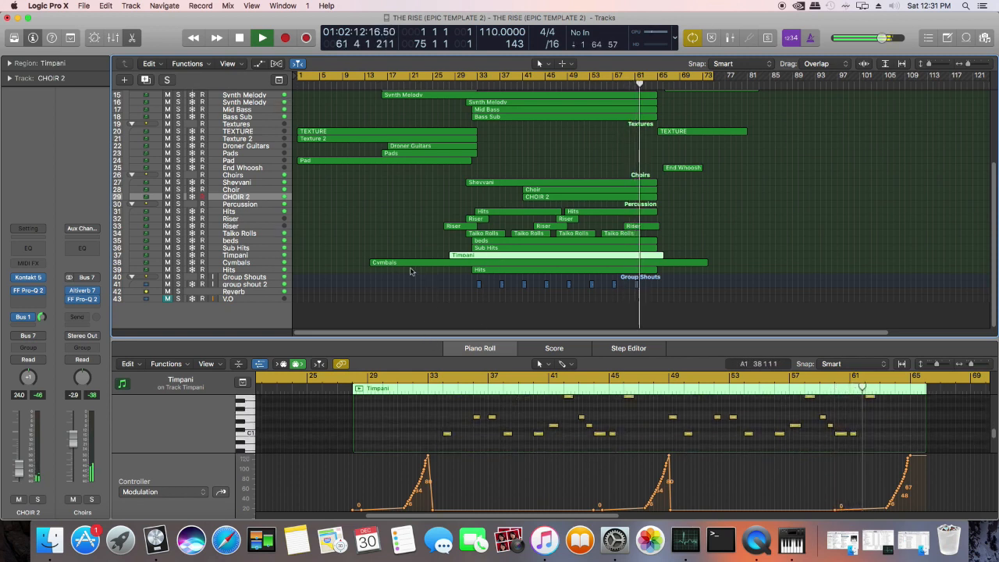
pyautogui.click(247, 271)
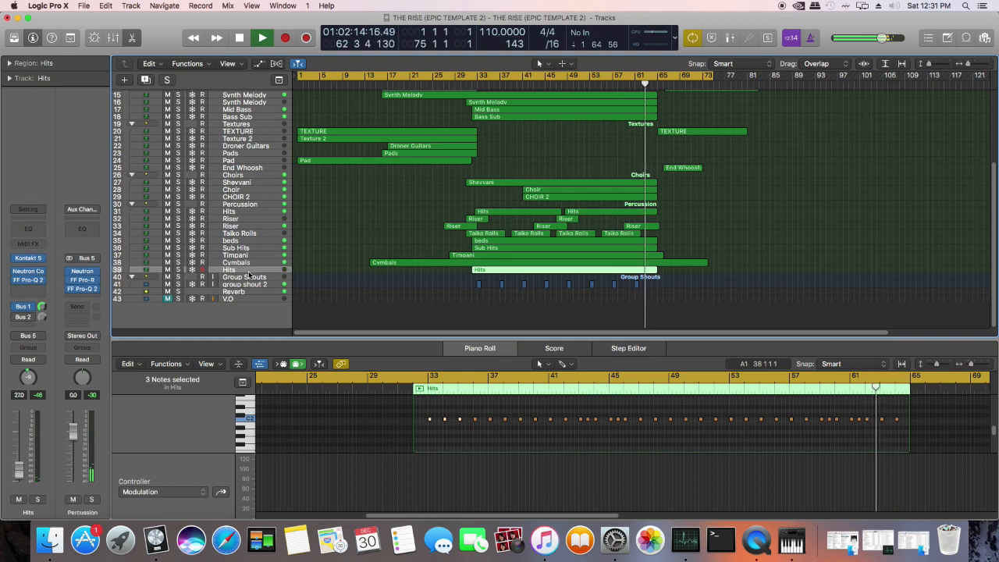
# Step: Show the Bass Sub region's notes in the Piano Roll and stop playback after the piece's ending
pyautogui.scroll(3, 279, 233)
pyautogui.scroll(1, 279, 233)
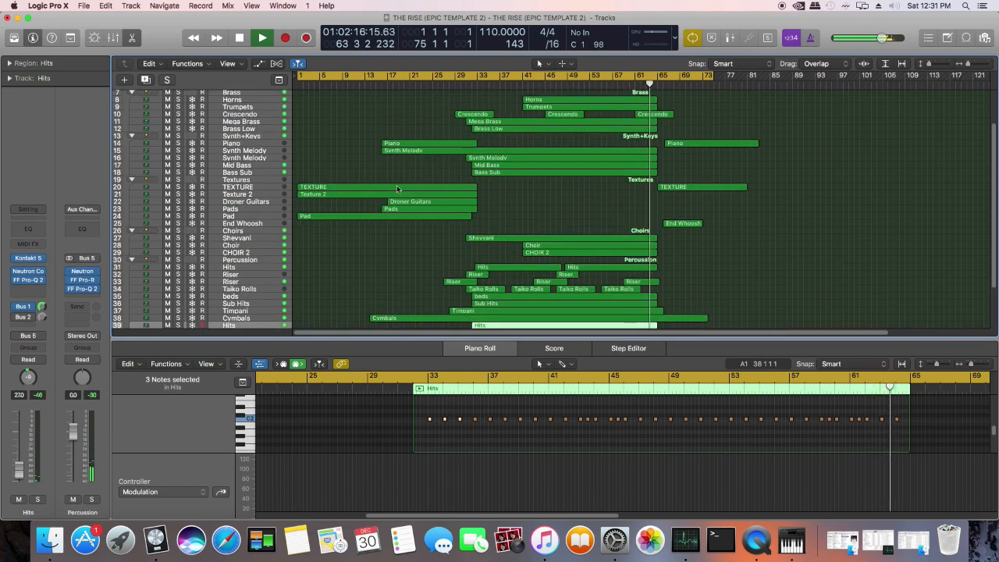
pyautogui.click(512, 174)
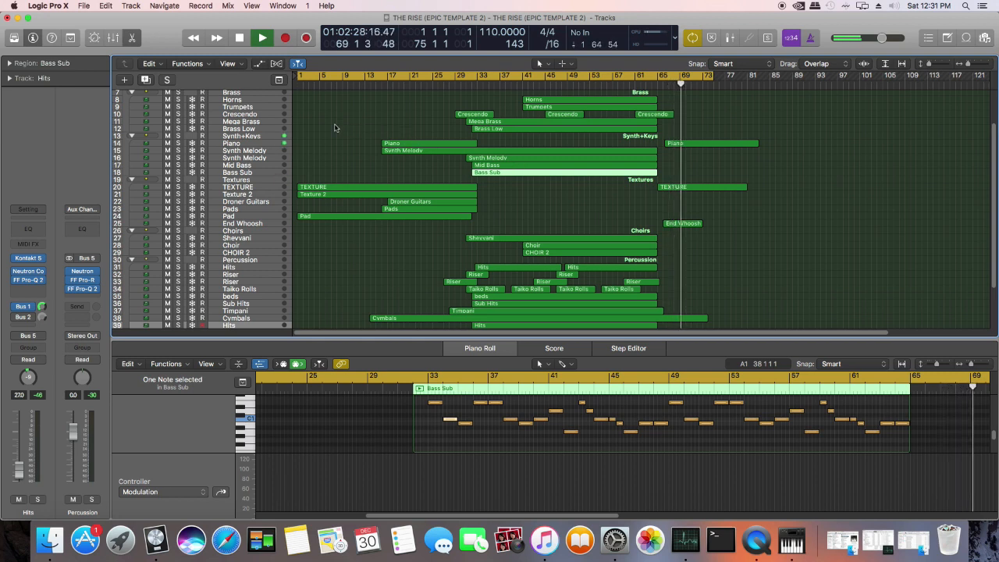
pyautogui.click(239, 38)
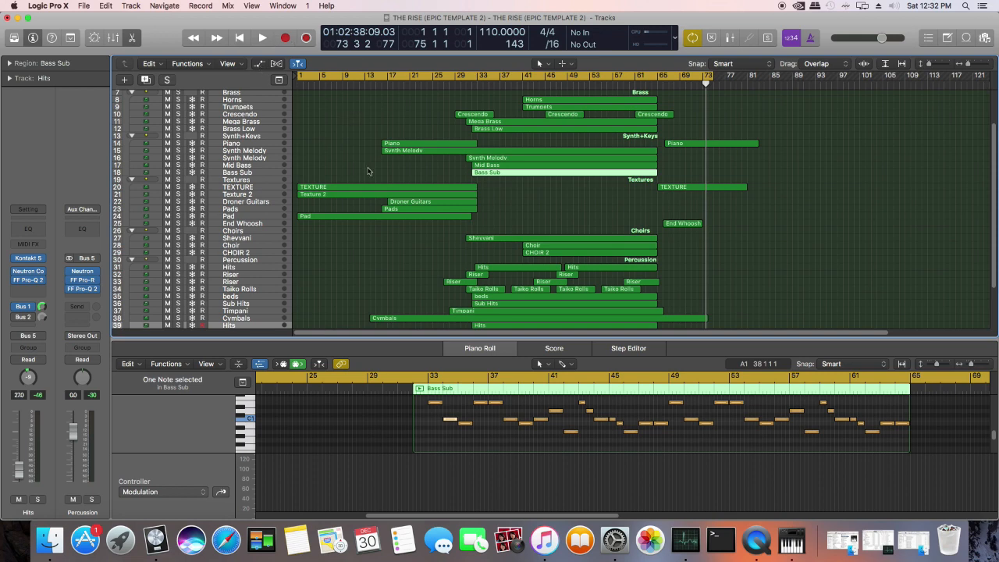
pyautogui.scroll(-3, 441, 201)
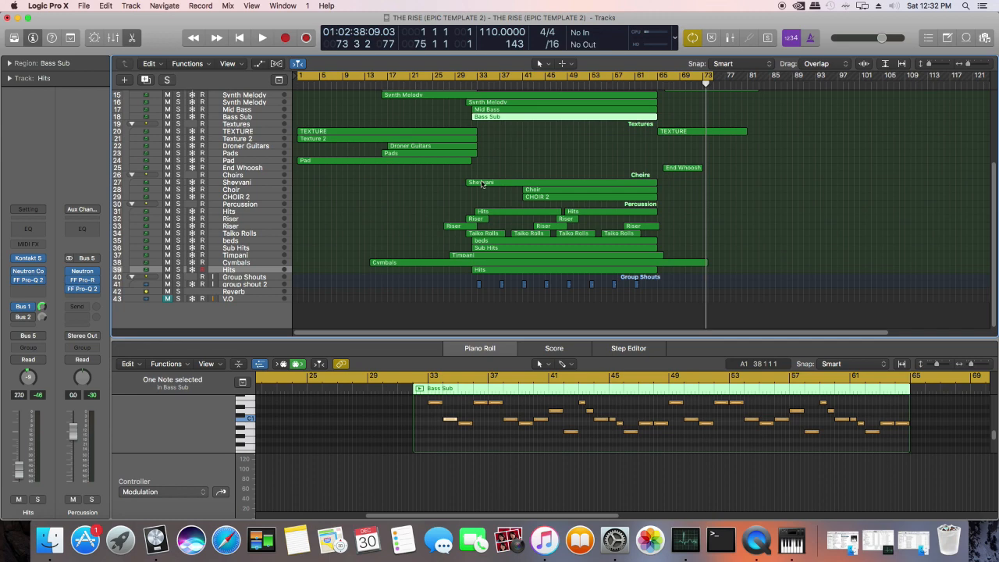
pyautogui.scroll(5, 517, 217)
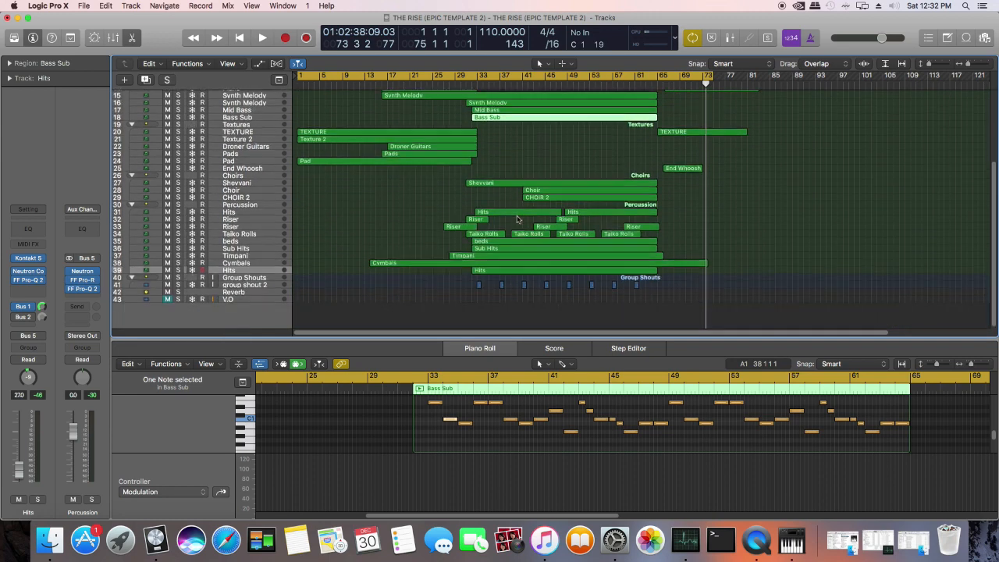
pyautogui.scroll(-2, 763, 170)
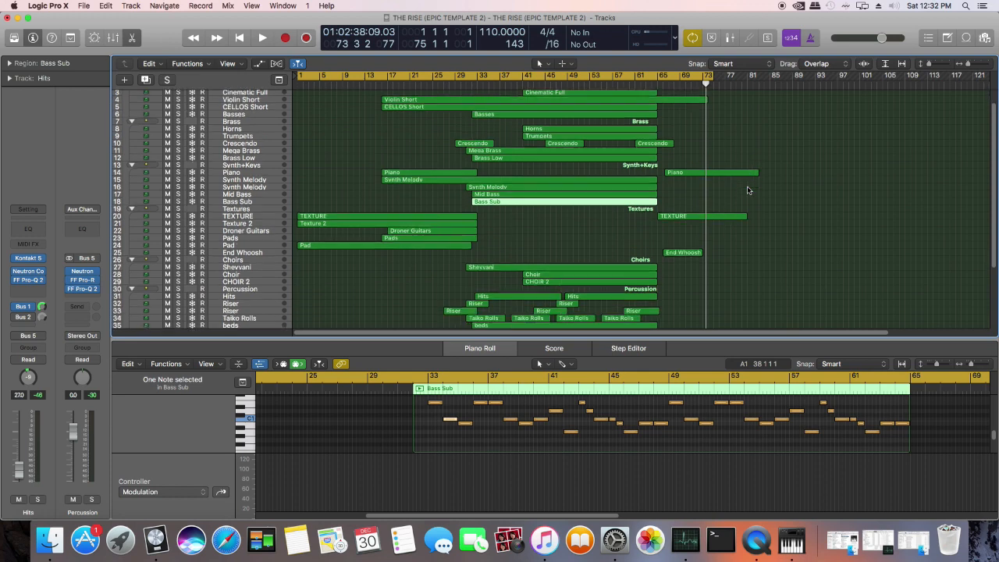
# Step: Set the cycle range to run from bar 31 to bar 47
pyautogui.scroll(-6, 723, 171)
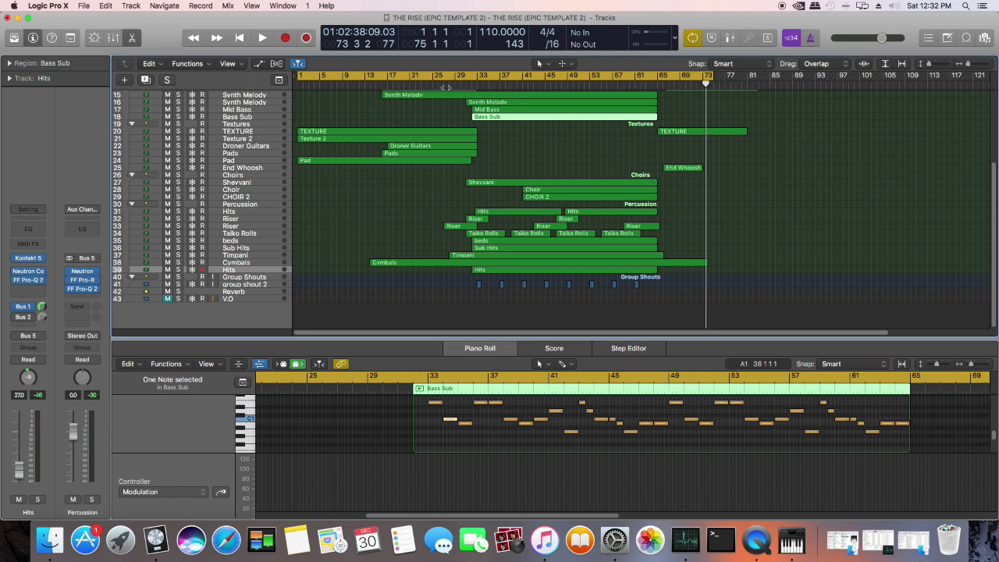
pyautogui.click(308, 77)
pyautogui.click(303, 77)
pyautogui.moveTo(296, 77); pyautogui.dragTo(372, 96)
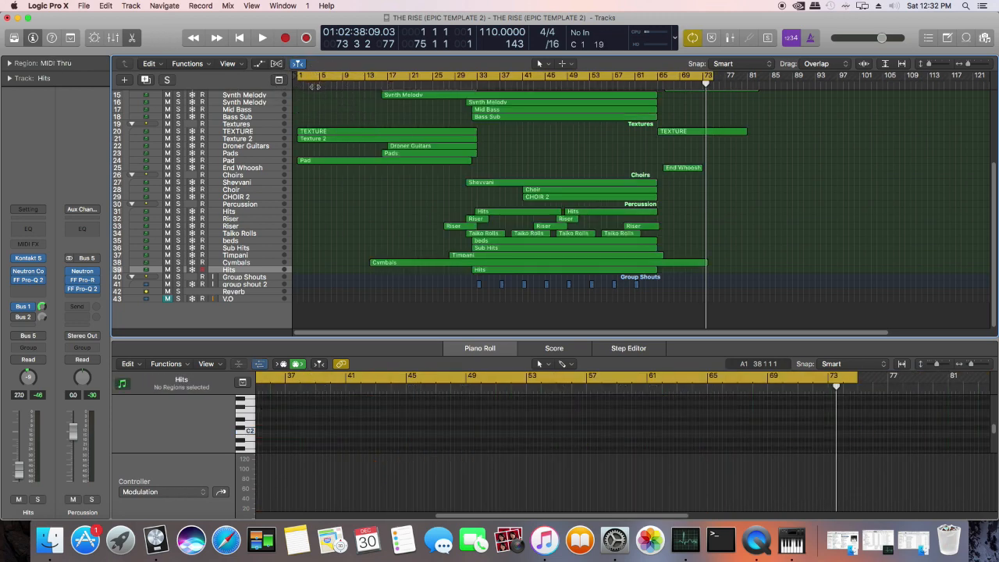
pyautogui.click(313, 83)
pyautogui.click(310, 77)
pyautogui.click(316, 79)
pyautogui.moveTo(315, 79); pyautogui.dragTo(467, 92)
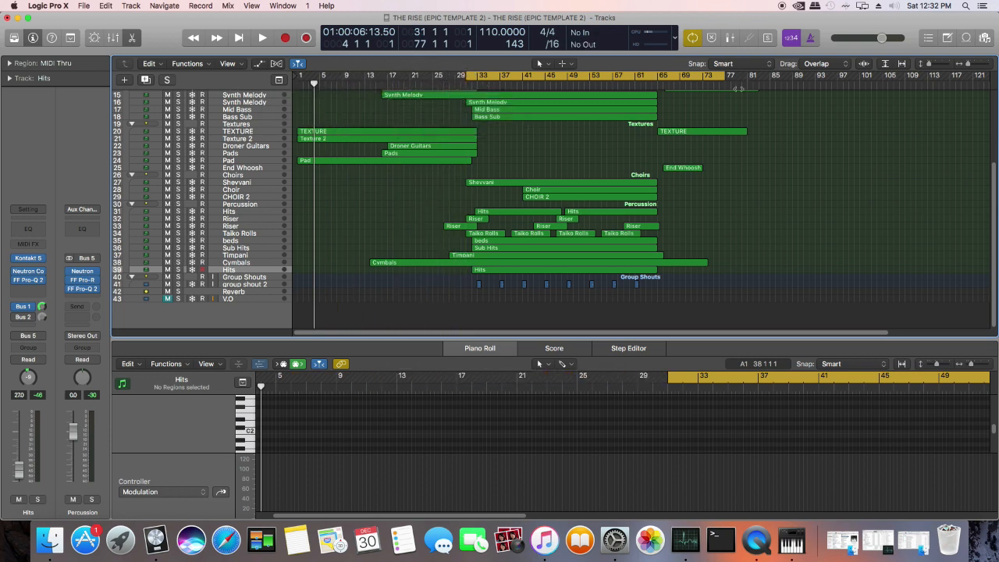
pyautogui.moveTo(728, 79); pyautogui.dragTo(555, 78)
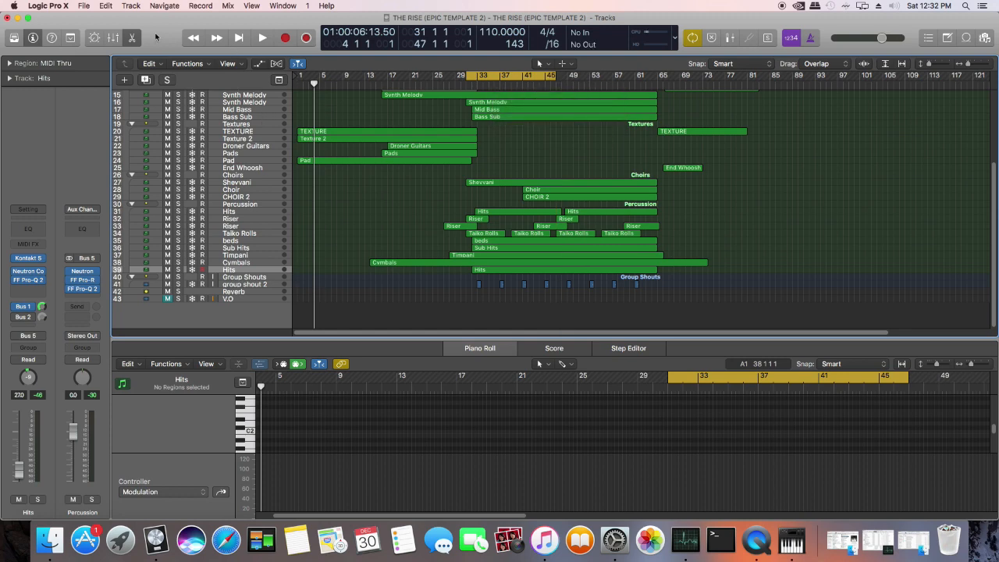
# Step: Bypass the insert effects across the mixer's channels and play the cycled section without processing
pyautogui.press('x')
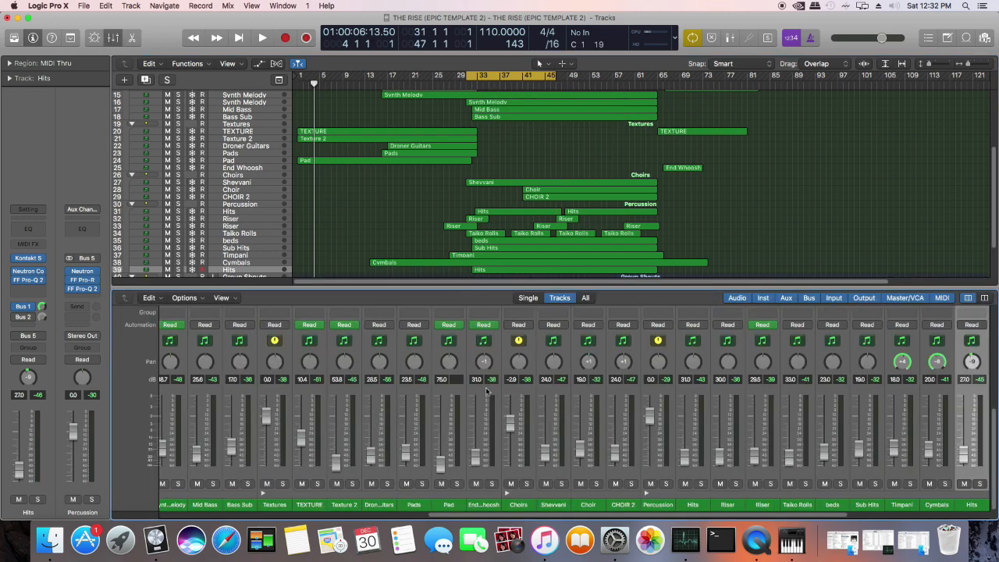
pyautogui.scroll(5, 578, 329)
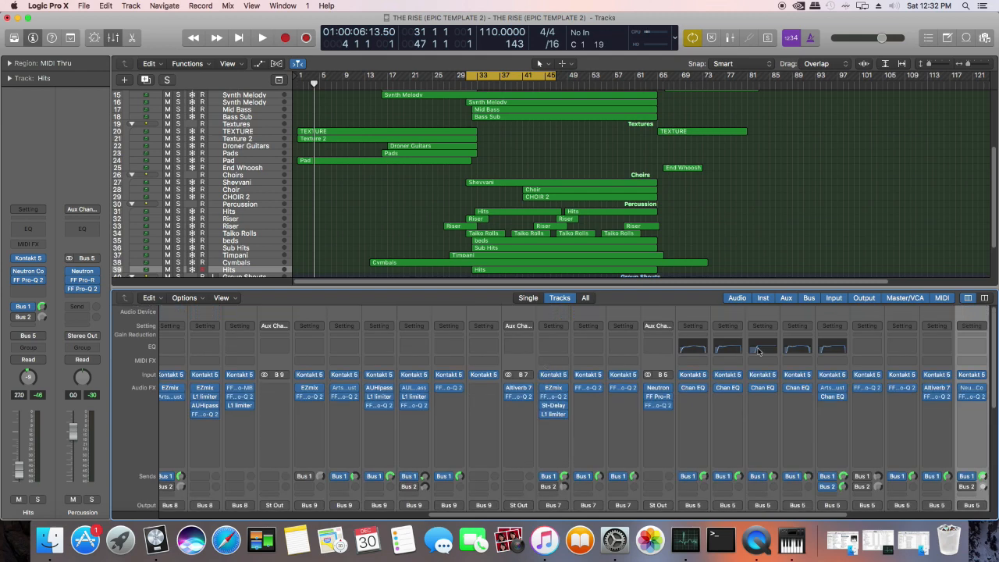
pyautogui.moveTo(490, 516); pyautogui.dragTo(126, 521)
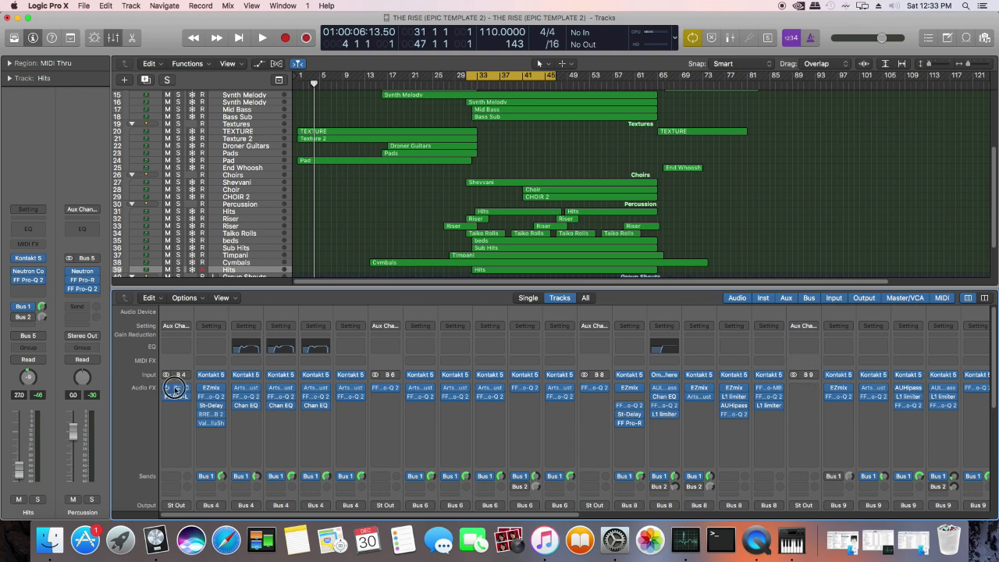
pyautogui.moveTo(174, 390); pyautogui.dragTo(176, 391)
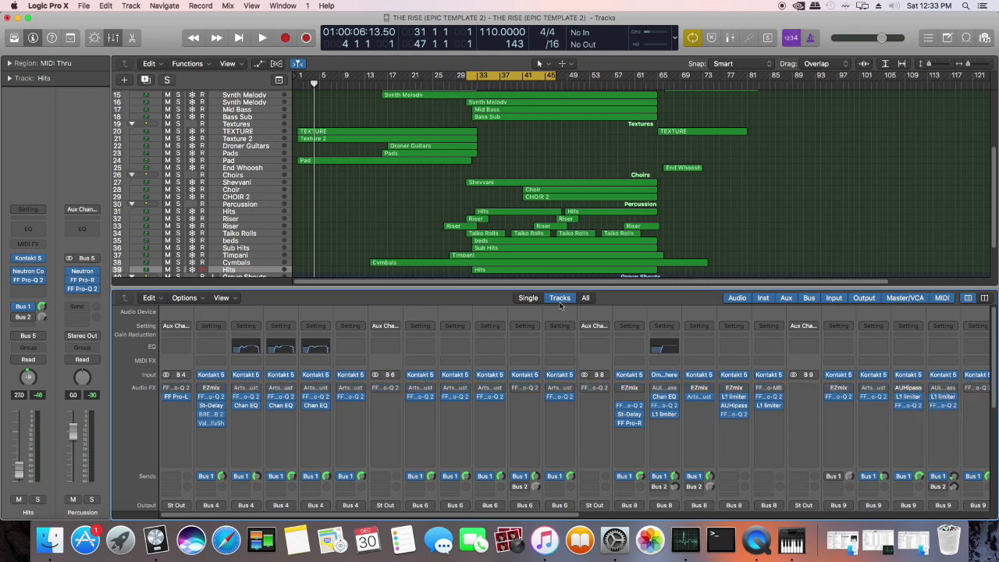
pyautogui.hscroll(15, 455, 390)
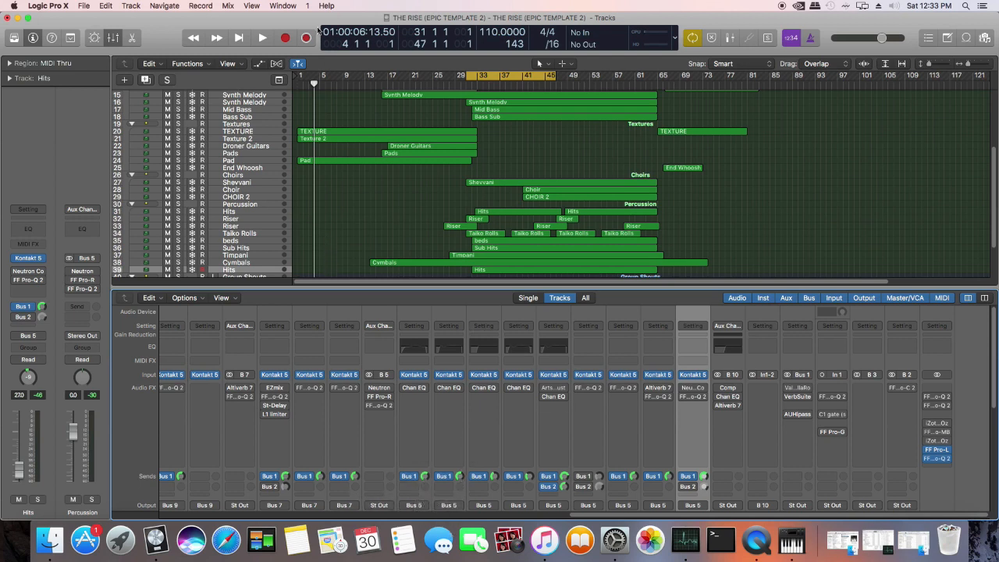
pyautogui.click(264, 37)
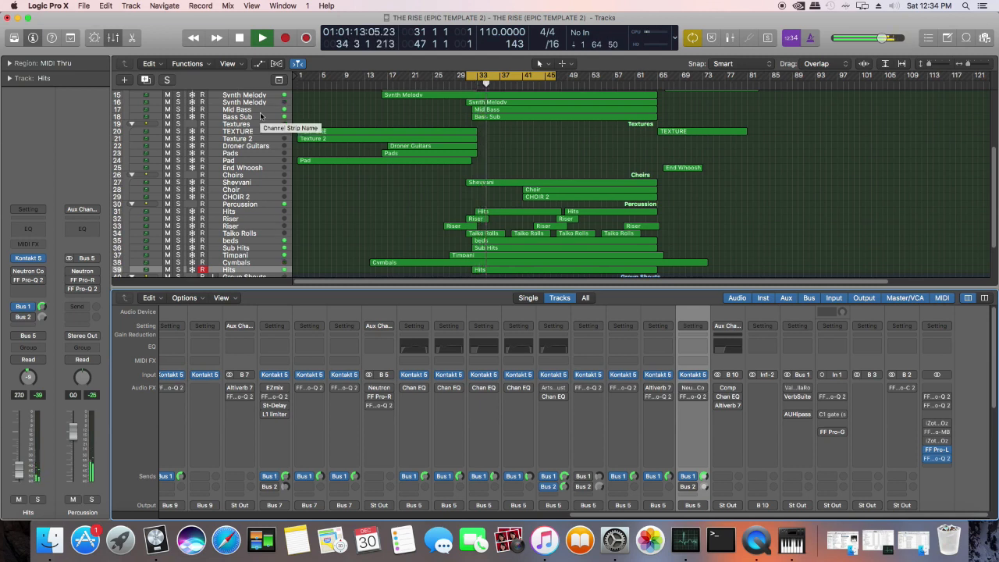
pyautogui.click(240, 39)
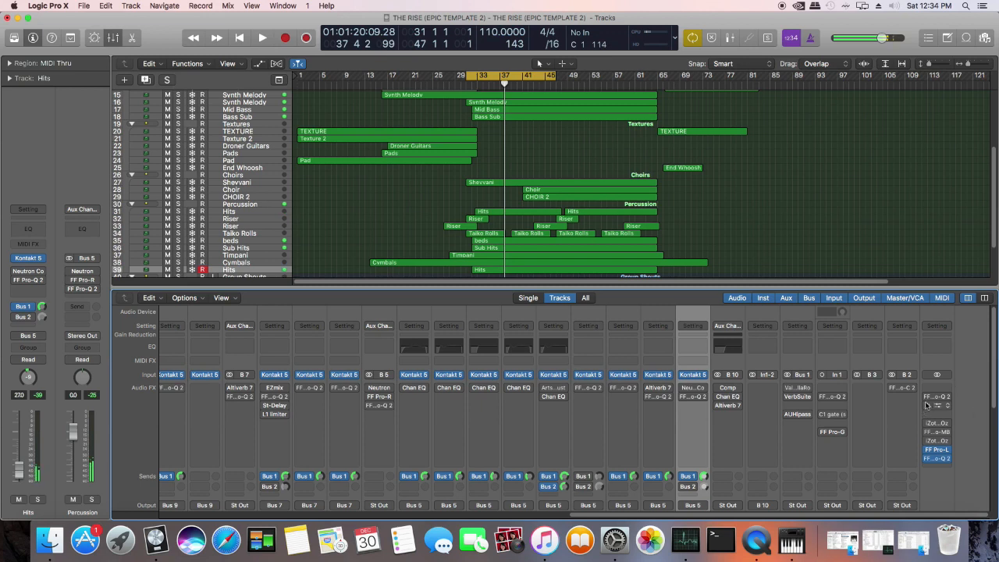
# Step: Re-enable the bypassed insert effects on the master output, aux and track channels
pyautogui.moveTo(927, 396); pyautogui.dragTo(926, 442)
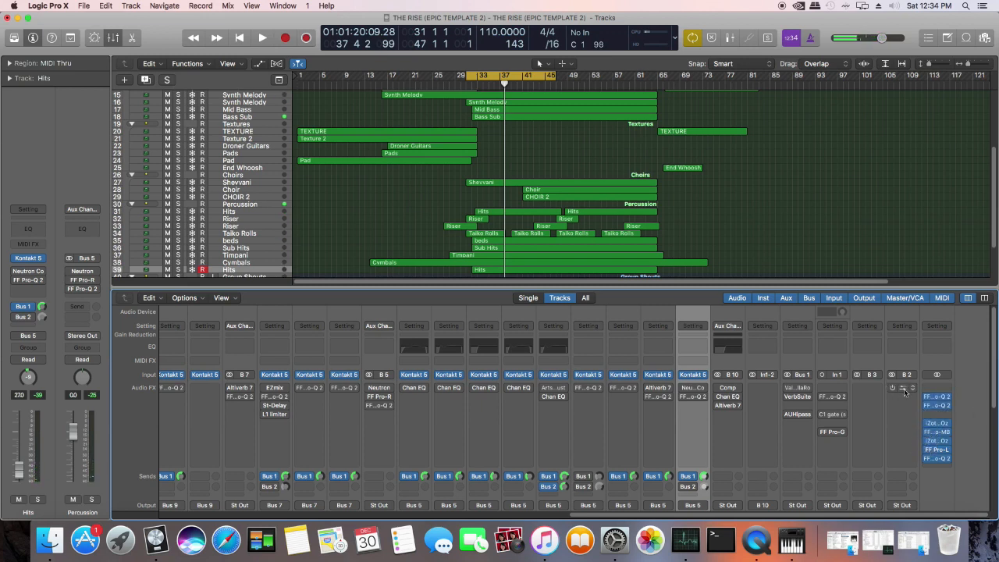
pyautogui.moveTo(893, 388); pyautogui.dragTo(347, 377)
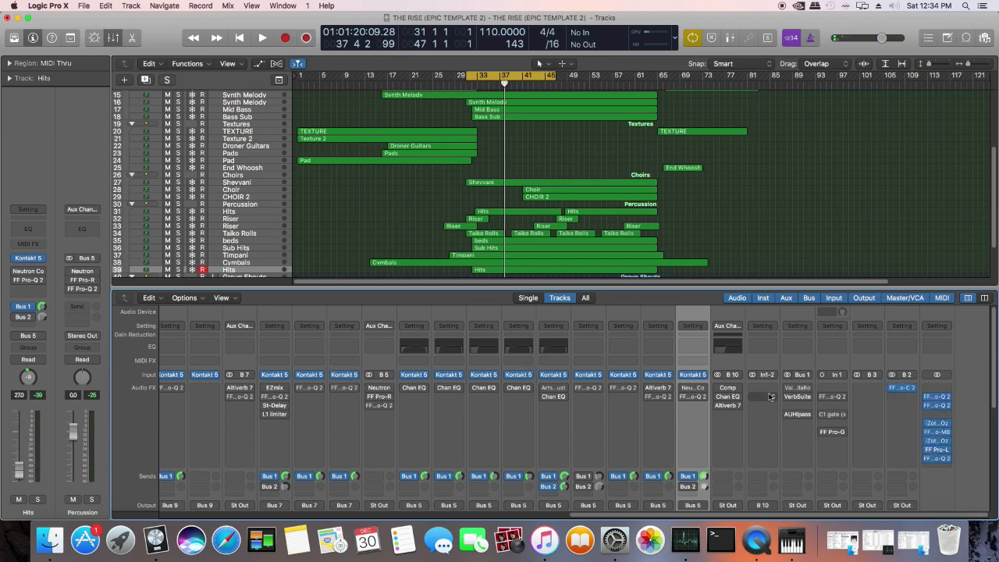
pyautogui.moveTo(788, 387); pyautogui.dragTo(234, 400)
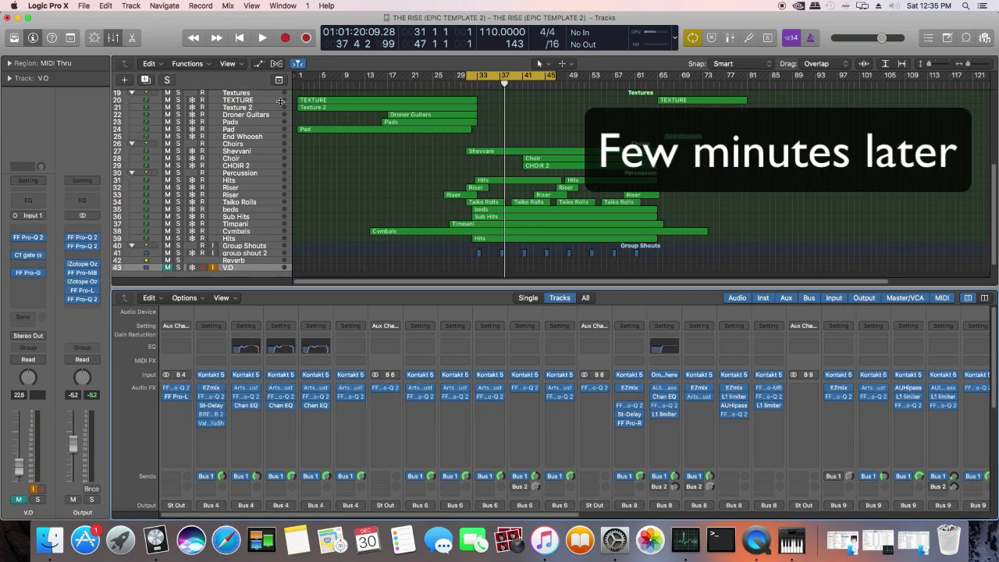
# Step: Play the cycled section with the effects active and enlarge the tracks area to show all track groups
pyautogui.click(263, 38)
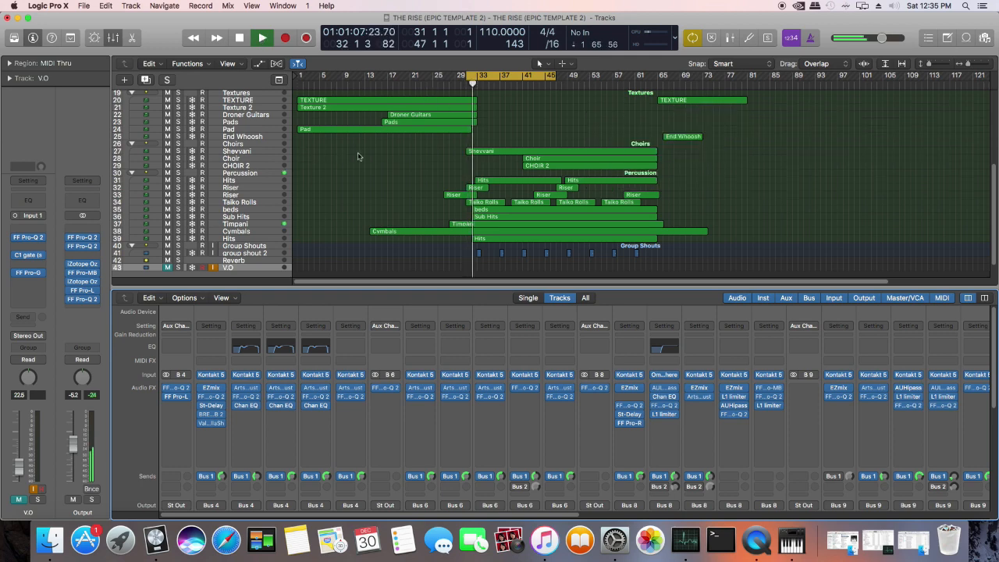
pyautogui.scroll(5, 359, 171)
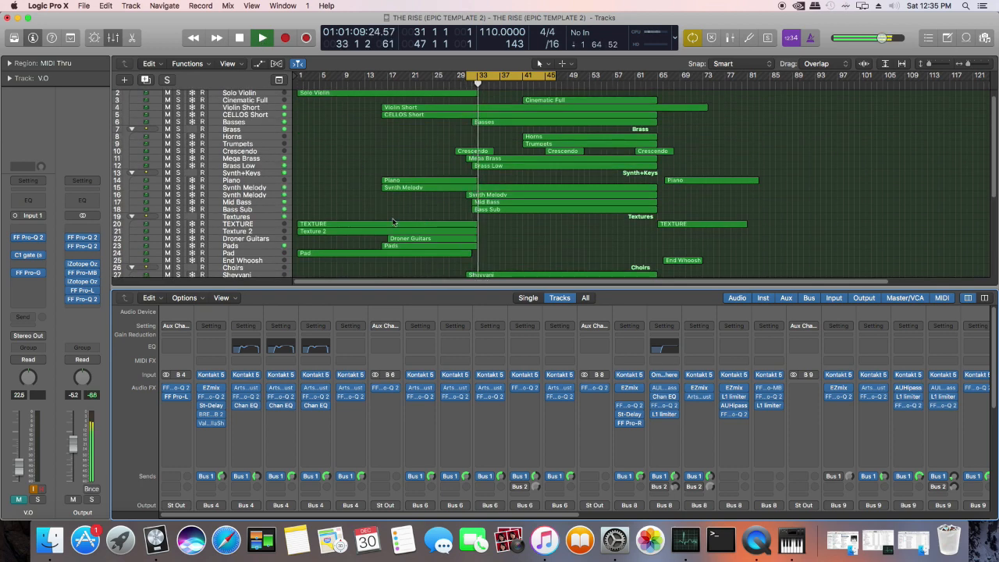
pyautogui.scroll(1, 367, 221)
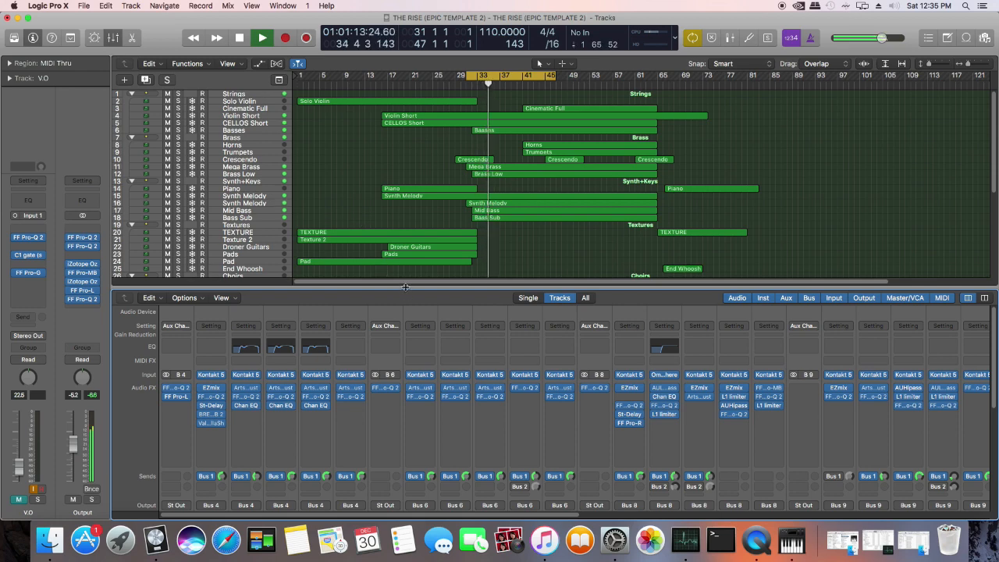
pyautogui.moveTo(407, 287); pyautogui.dragTo(409, 395)
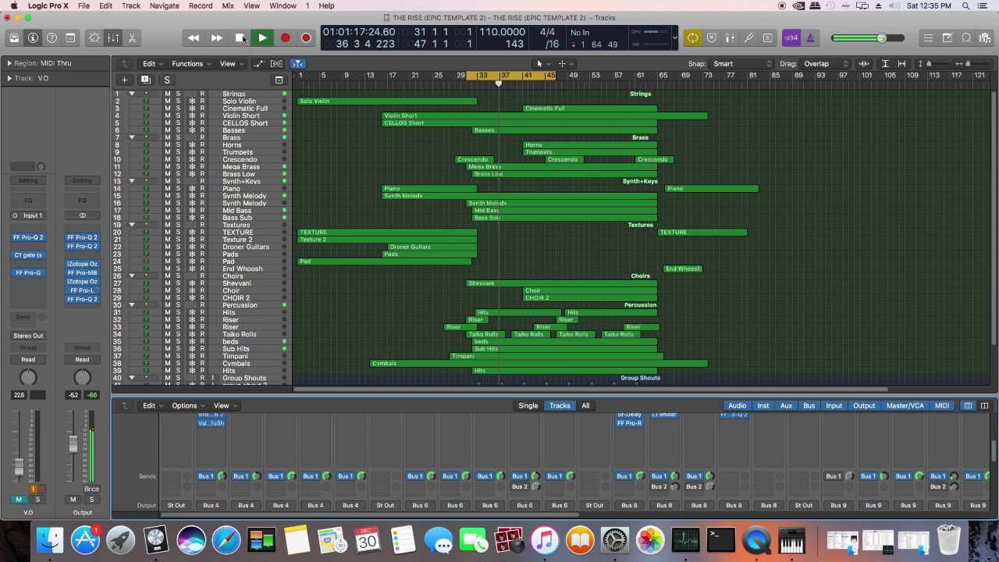
pyautogui.click(242, 38)
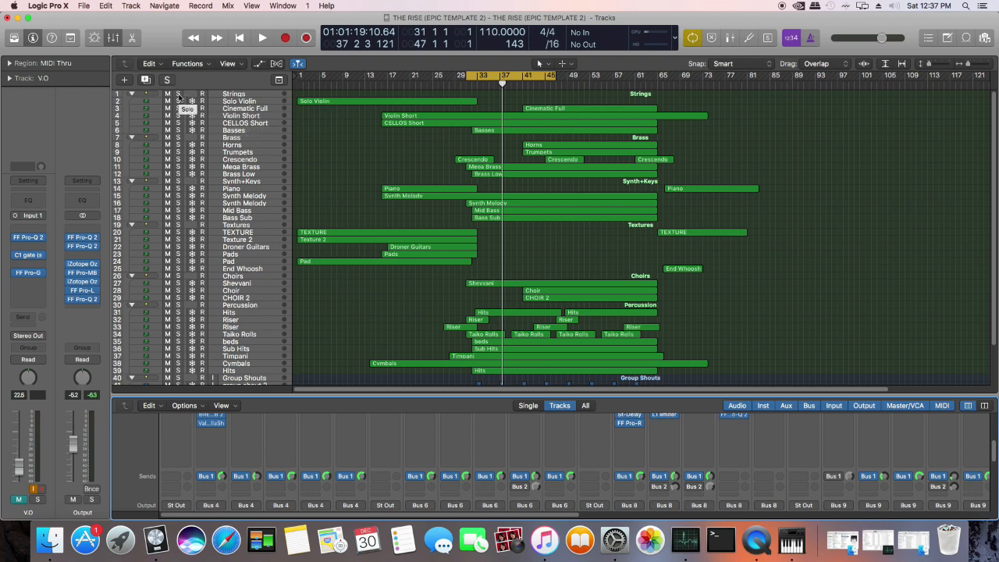
# Step: Solo the Strings group and play the cycled section while showing the Violin Short region's notes in the Piano Roll
pyautogui.click(178, 95)
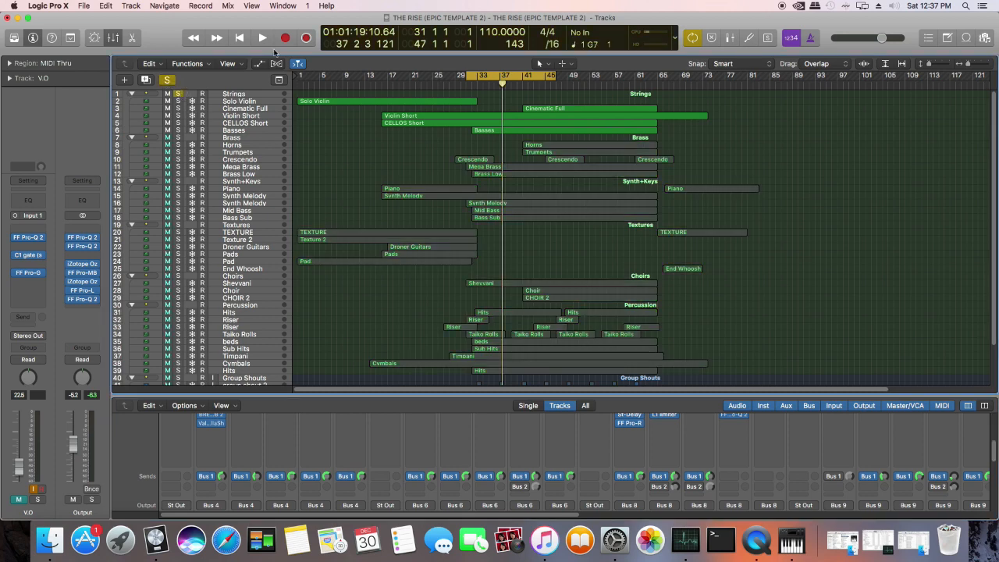
pyautogui.press('space')
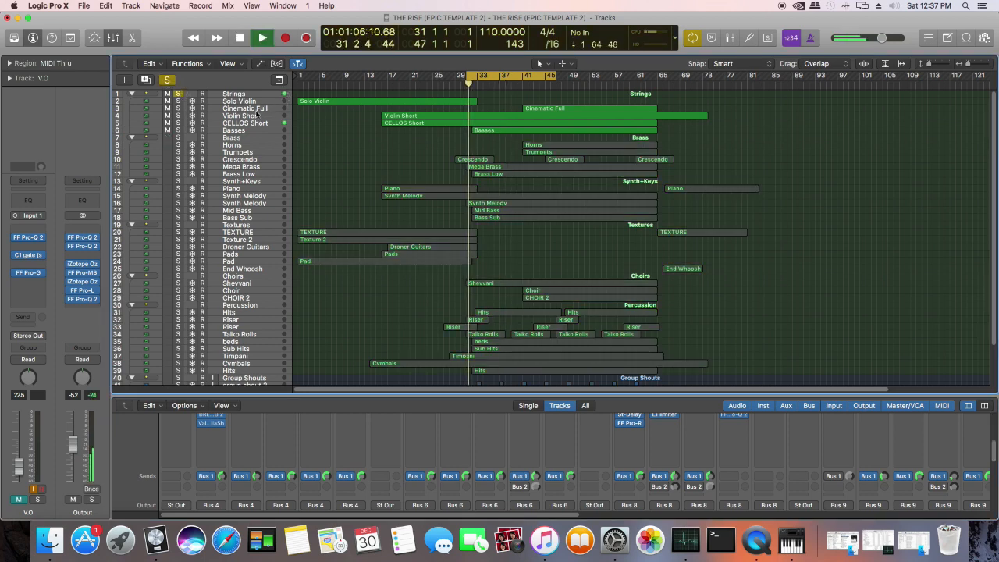
pyautogui.click(254, 116)
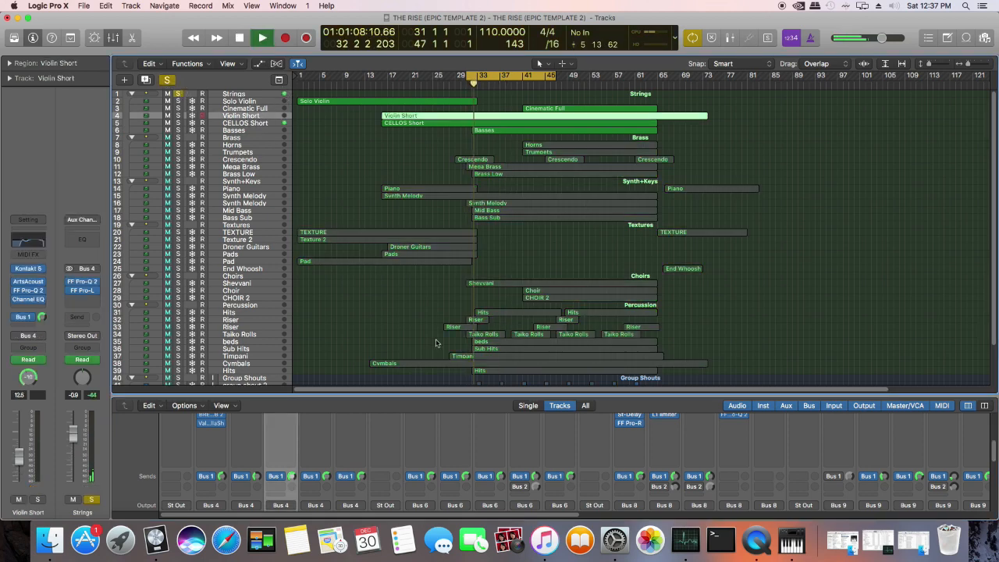
pyautogui.press('x')
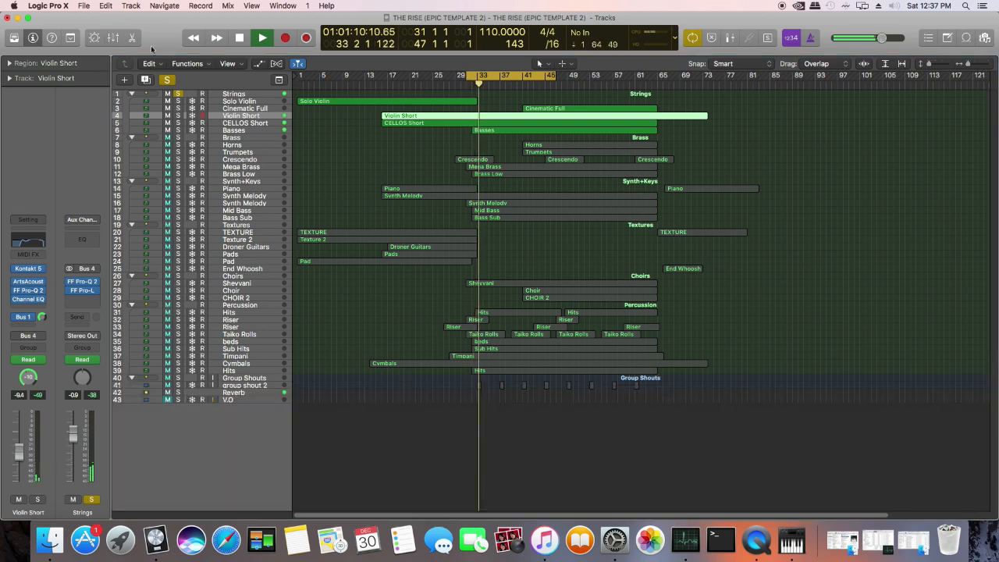
pyautogui.doubleClick(428, 116)
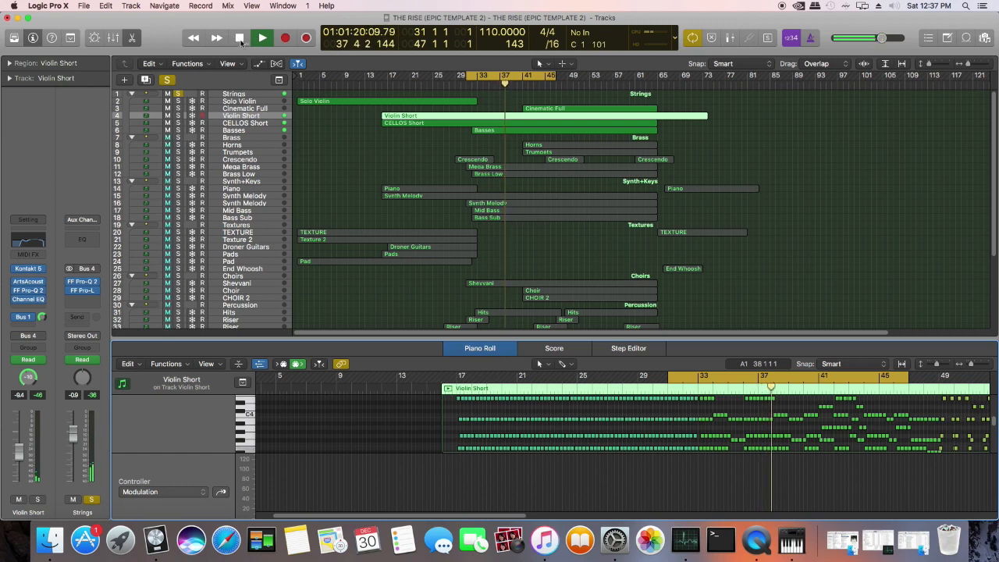
pyautogui.press('space')
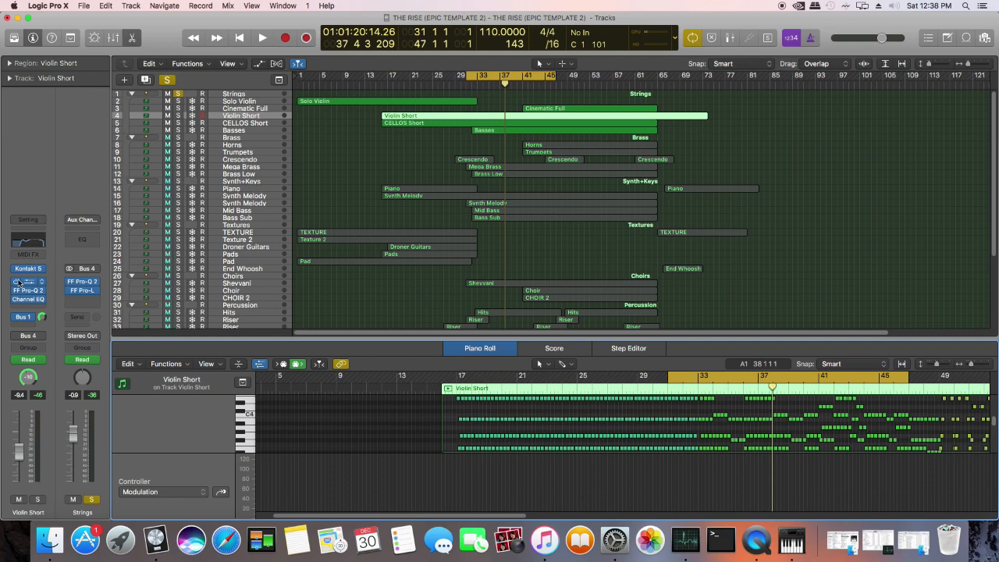
# Step: Examine the CELLOS Short and Violin Short notes and inspect Violin Short's Kontakt 5 instrument
pyautogui.click(415, 123)
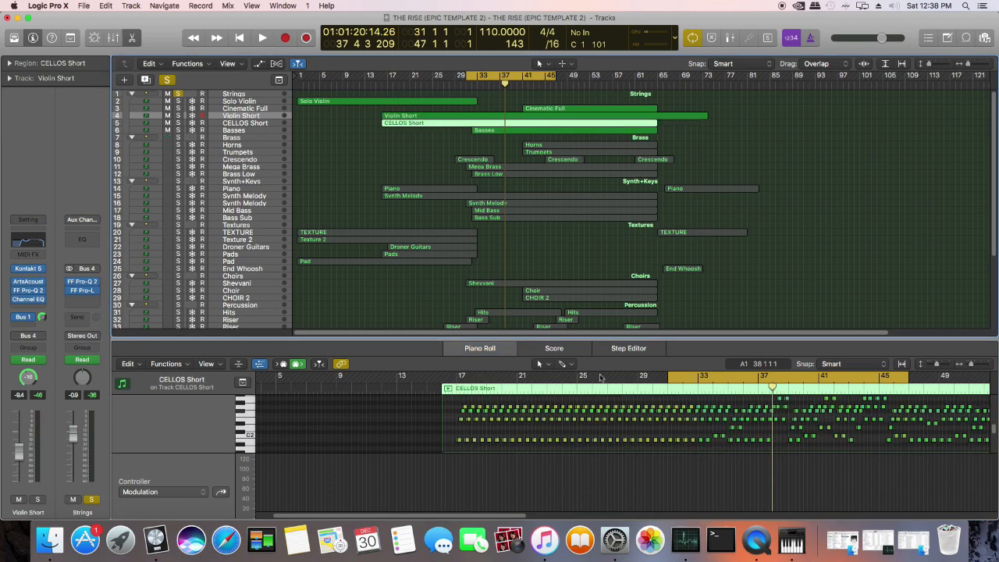
pyautogui.click(471, 409)
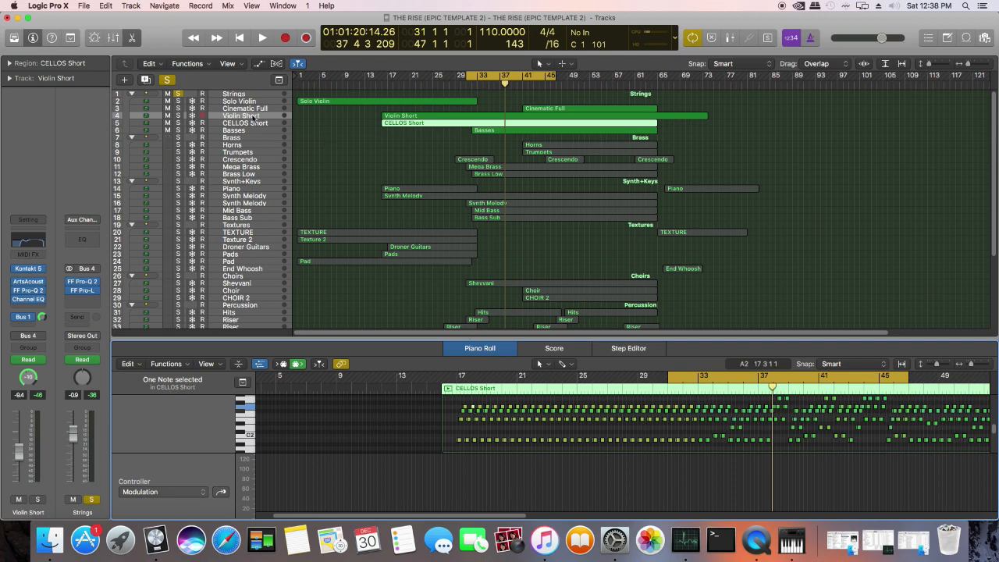
pyautogui.click(253, 116)
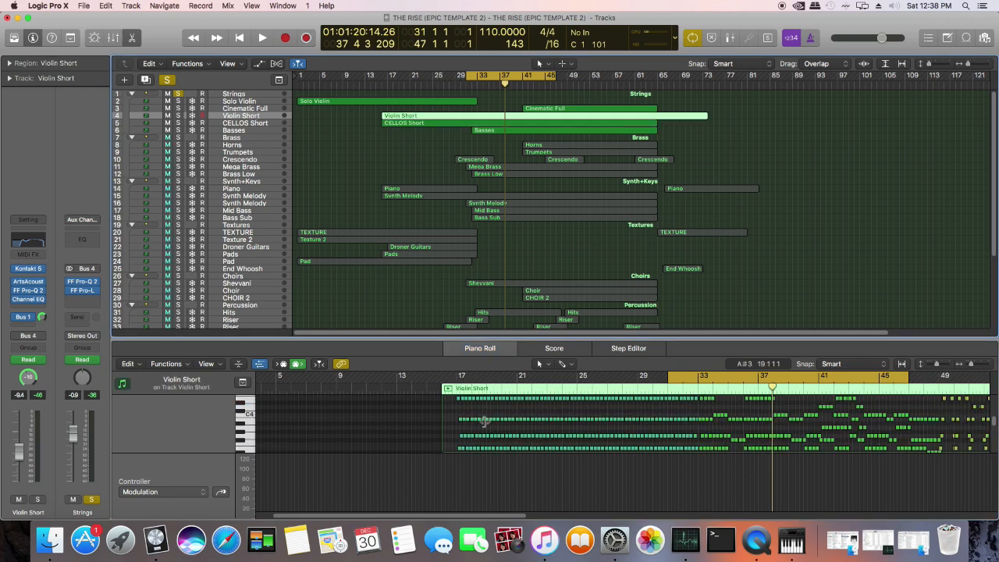
pyautogui.moveTo(471, 412)
pyautogui.mouseDown()
pyautogui.moveTo(489, 420)
pyautogui.moveTo(481, 424)
pyautogui.mouseUp()
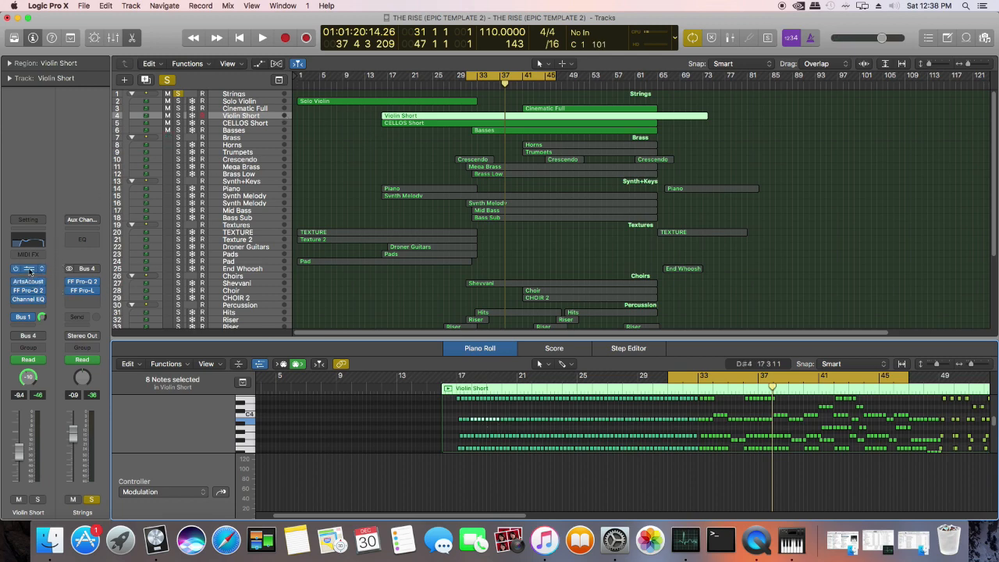
pyautogui.click(30, 269)
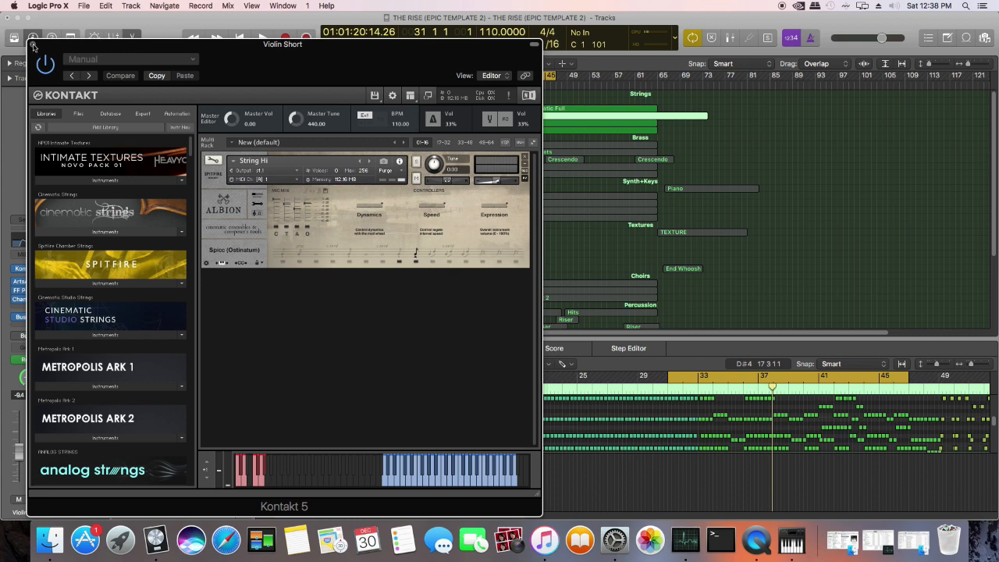
pyautogui.click(33, 45)
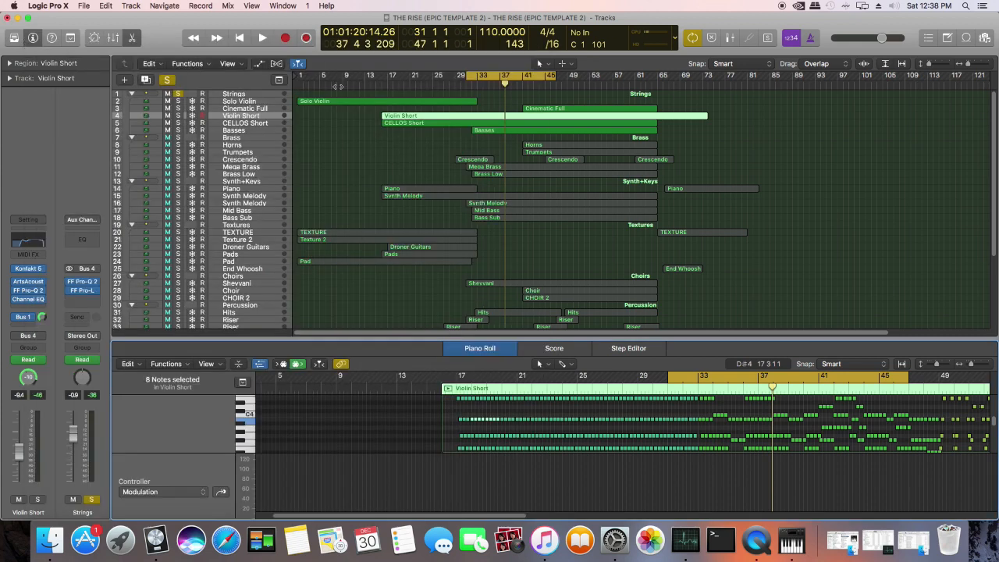
# Step: Play the cycled section with only Violin Short and CELLOS Short soloed and their insert effects bypassed
pyautogui.click(177, 115)
pyautogui.click(177, 94)
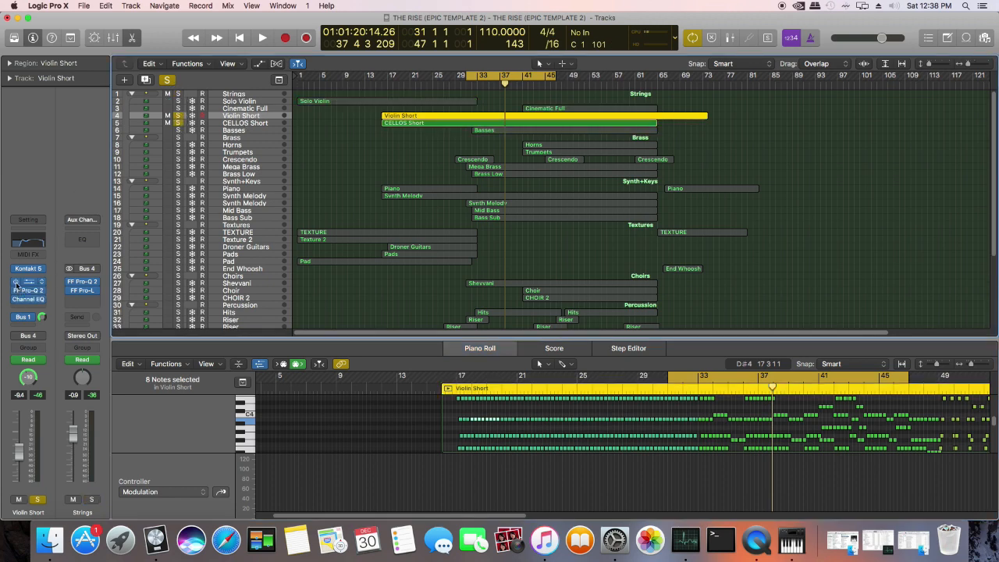
pyautogui.click(258, 124)
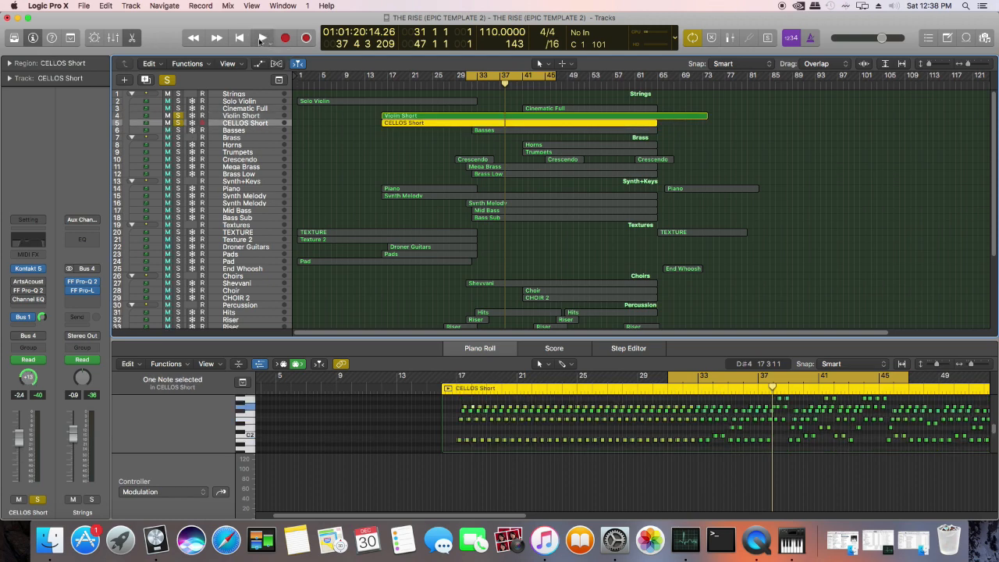
pyautogui.click(261, 38)
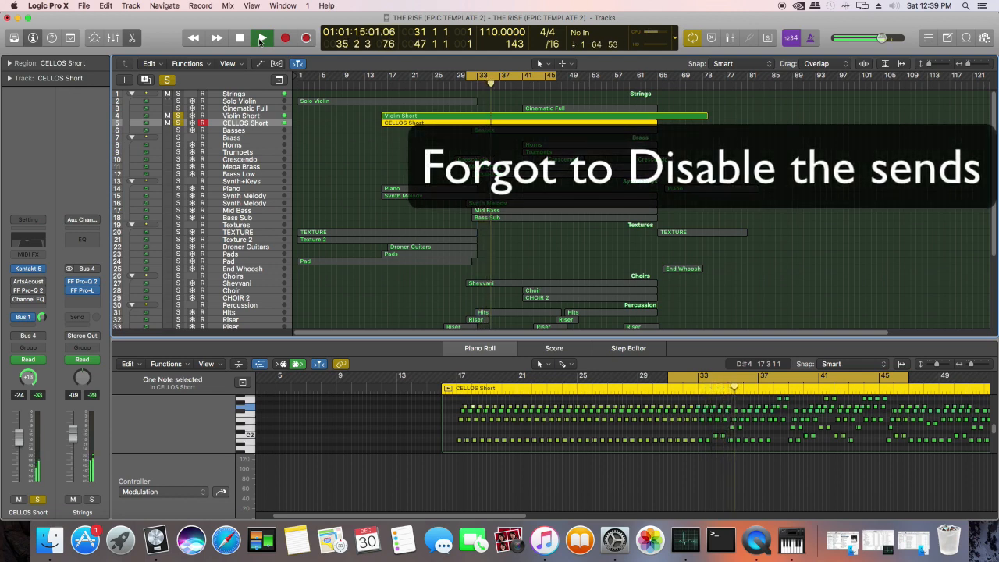
pyautogui.click(261, 39)
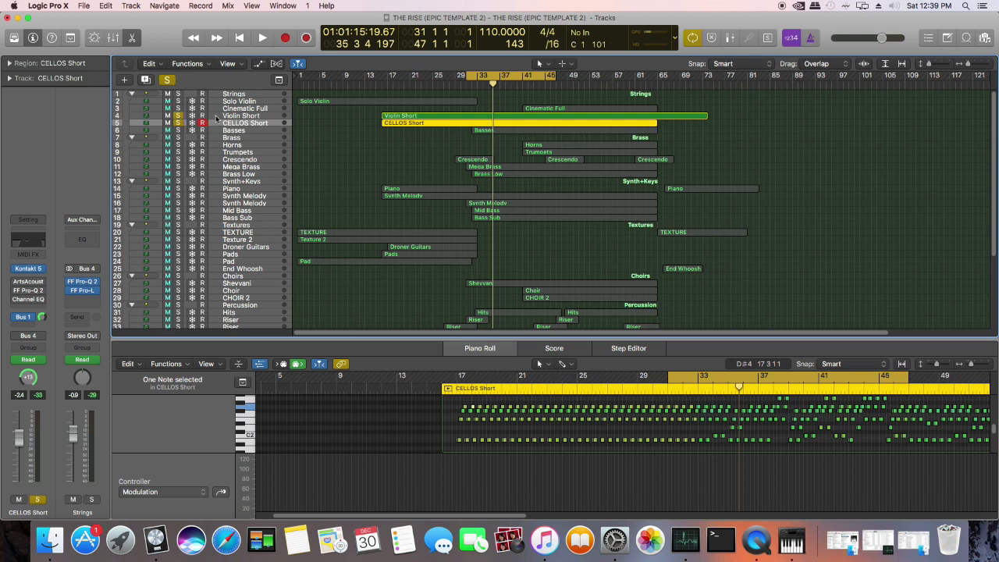
# Step: Re-enable the FF Pro-Q 2 and Channel EQ inserts on CELLOS Short and Violin Short, leaving ArtsAcoustic Reverb bypassed
pyautogui.click(15, 292)
pyautogui.click(15, 301)
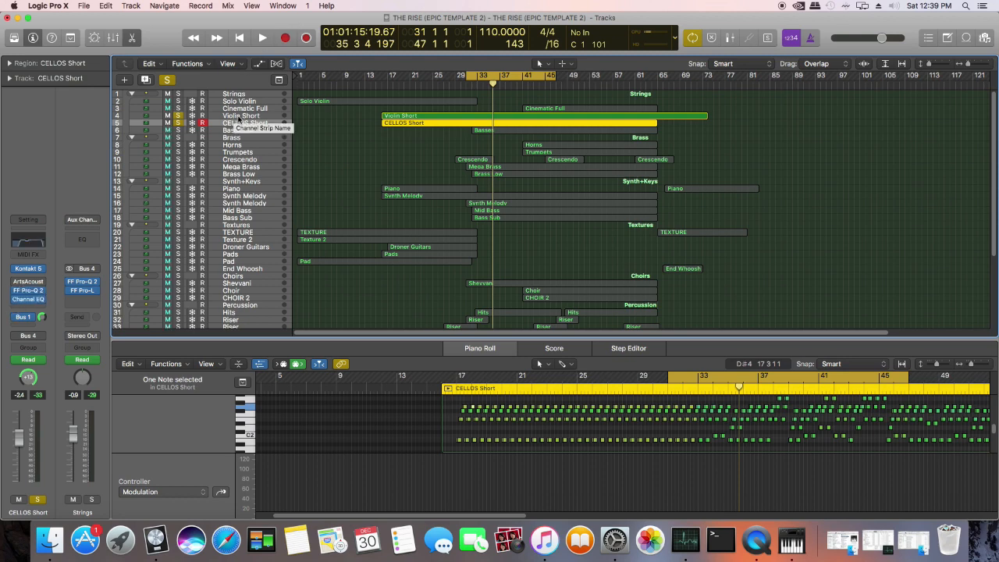
pyautogui.click(234, 115)
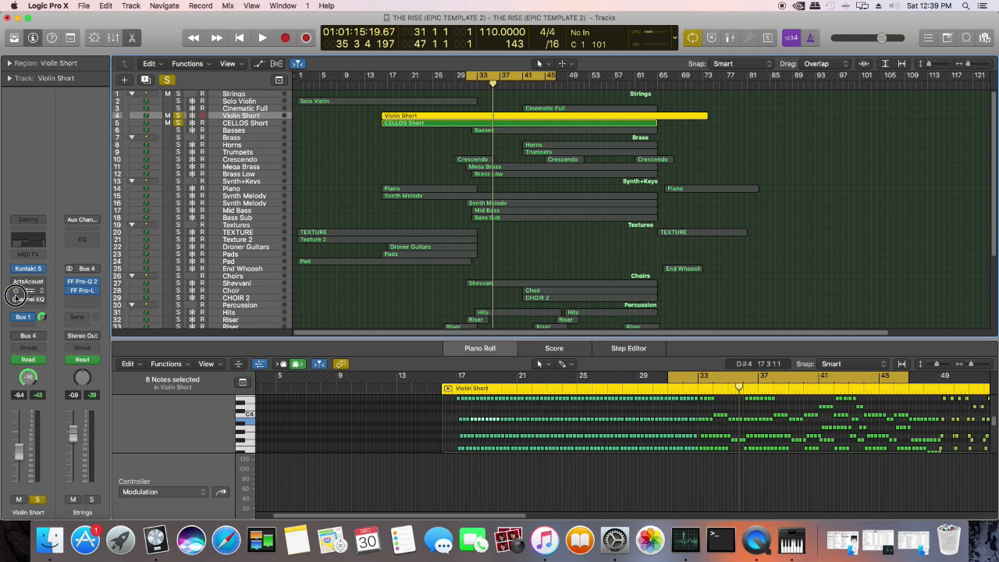
pyautogui.moveTo(15, 291); pyautogui.dragTo(16, 300)
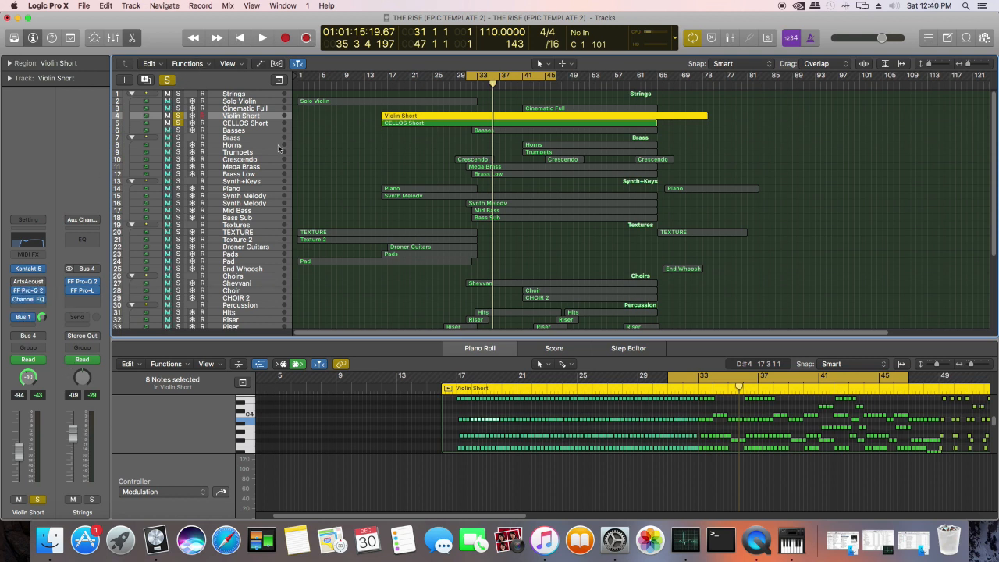
# Step: Play the cycled section with the soloed CELLOS Short and Violin Short running only their EQs, and stop playback
pyautogui.click(230, 125)
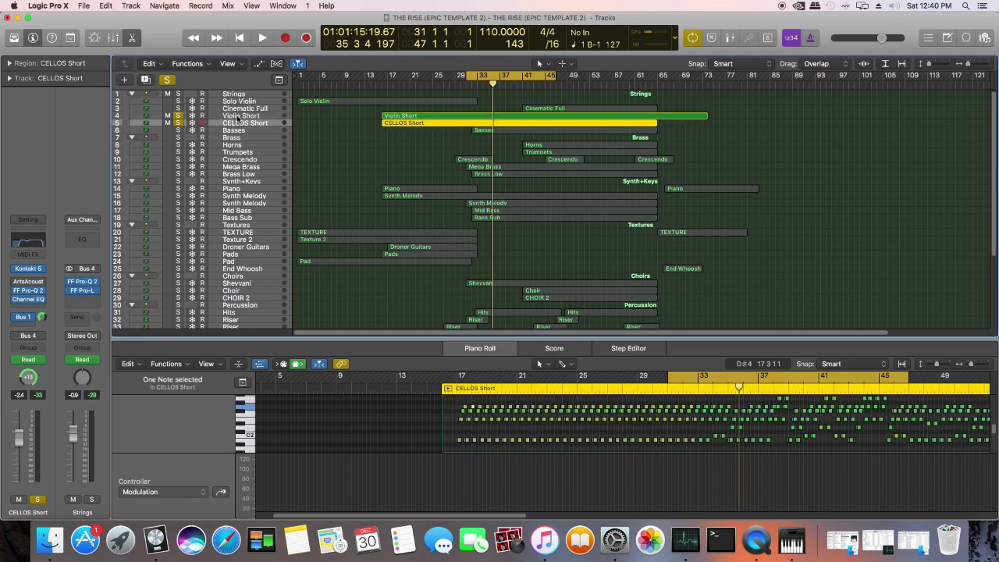
pyautogui.click(237, 117)
pyautogui.click(263, 39)
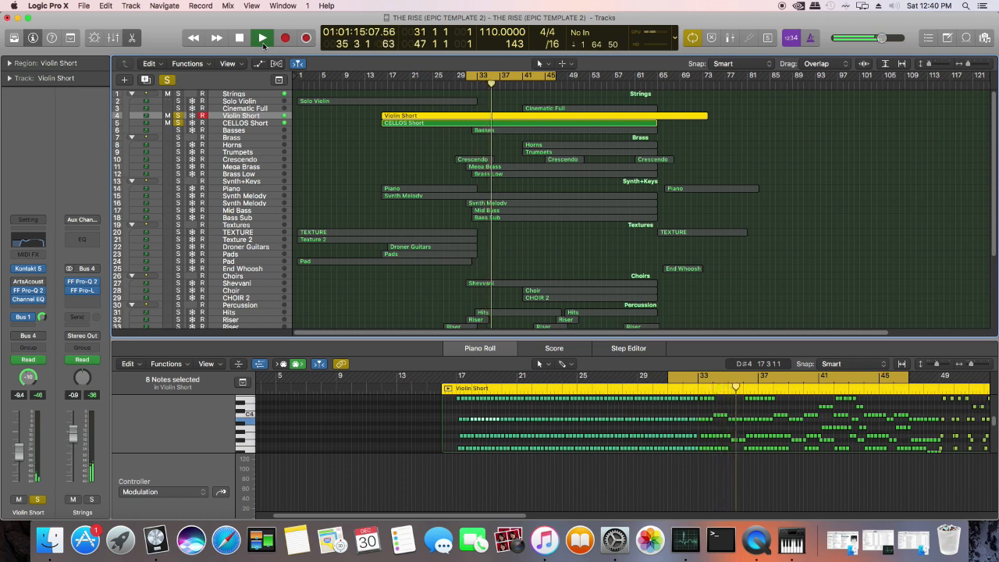
pyautogui.click(239, 39)
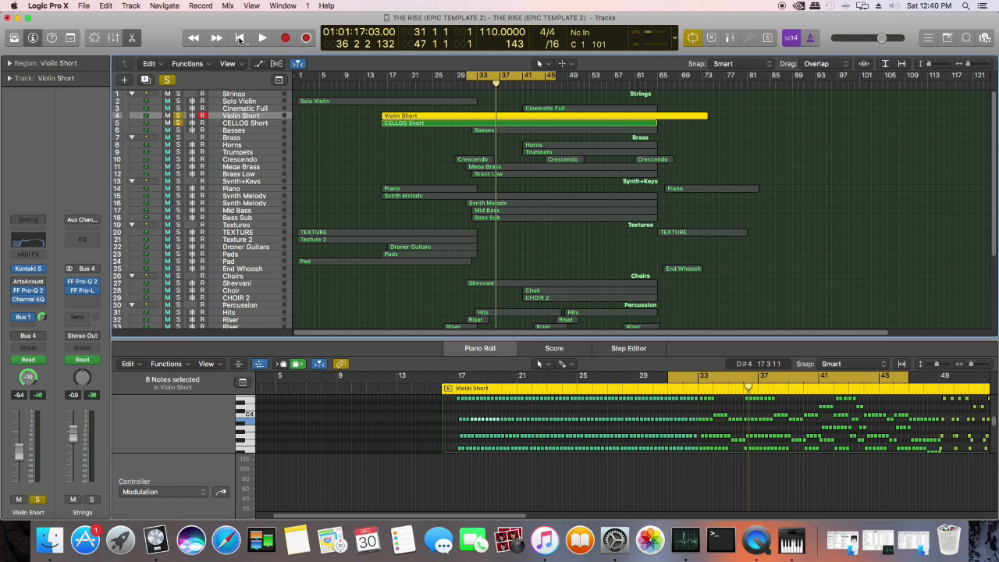
# Step: Enable Violin Short's ArtsAcoustic Reverb, unsolo CELLOS Short, and play the cycled section with the reverb open to compare it on and off
pyautogui.click(14, 282)
pyautogui.click(177, 123)
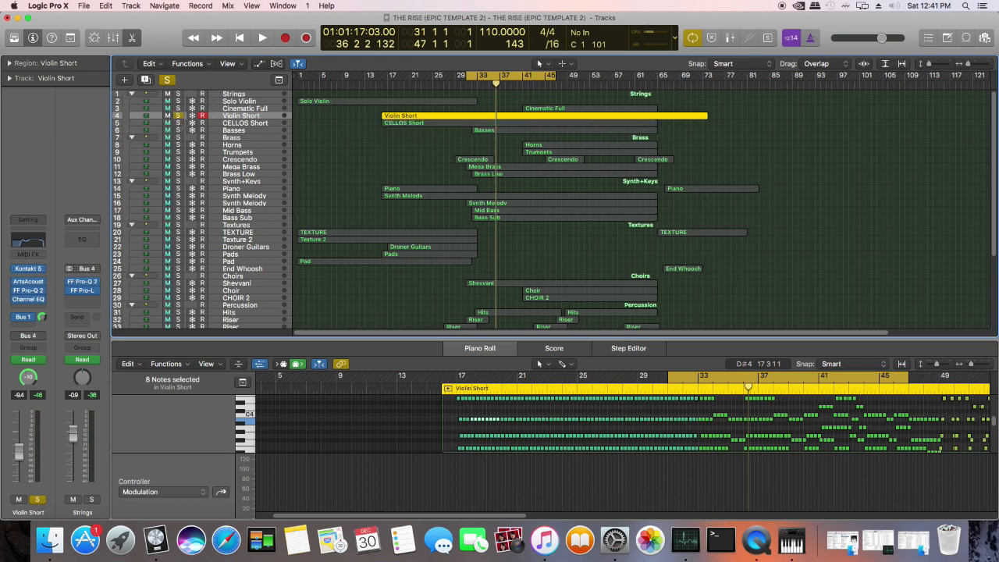
pyautogui.click(262, 37)
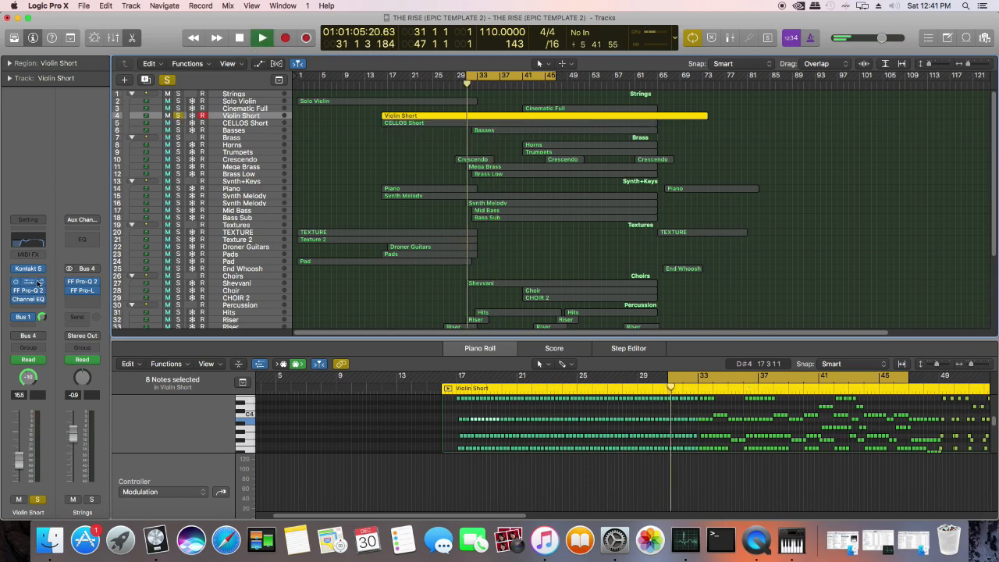
pyautogui.click(28, 282)
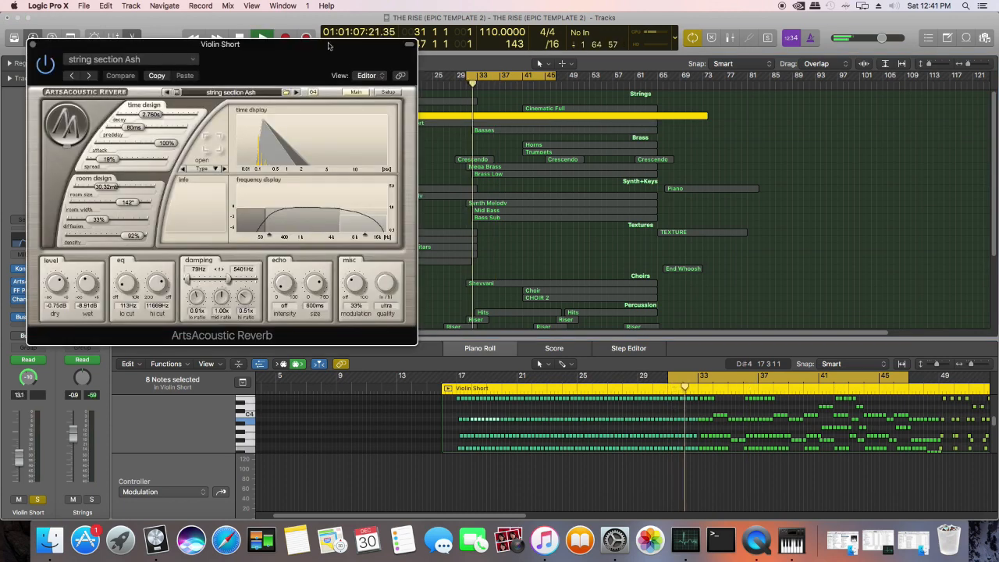
pyautogui.moveTo(270, 73); pyautogui.dragTo(625, 182)
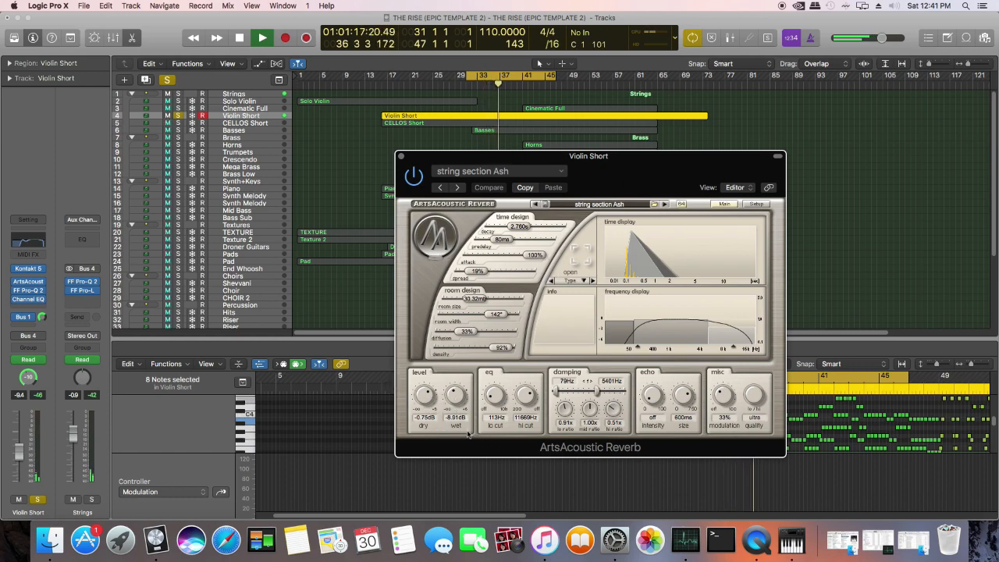
pyautogui.moveTo(486, 408)
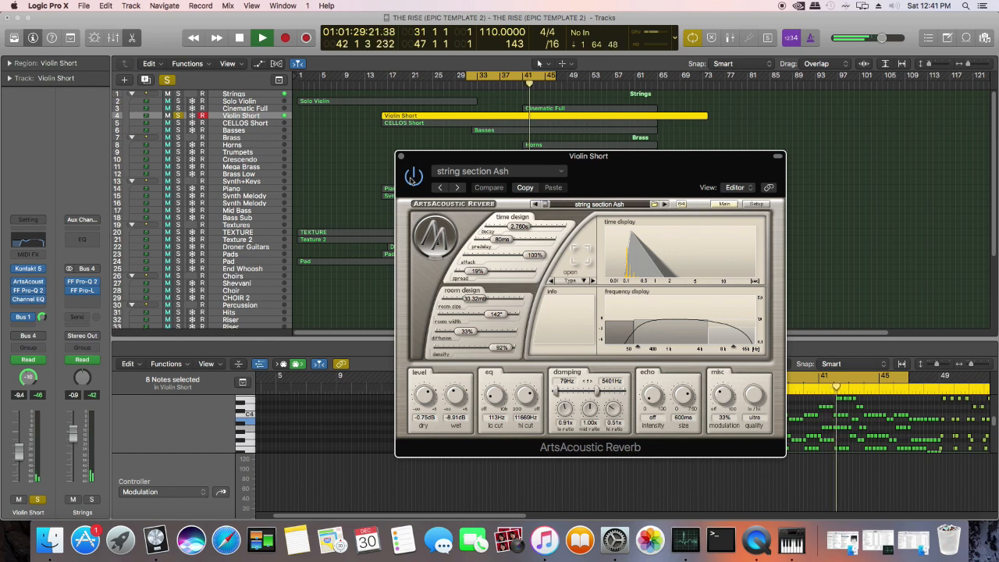
pyautogui.click(412, 178)
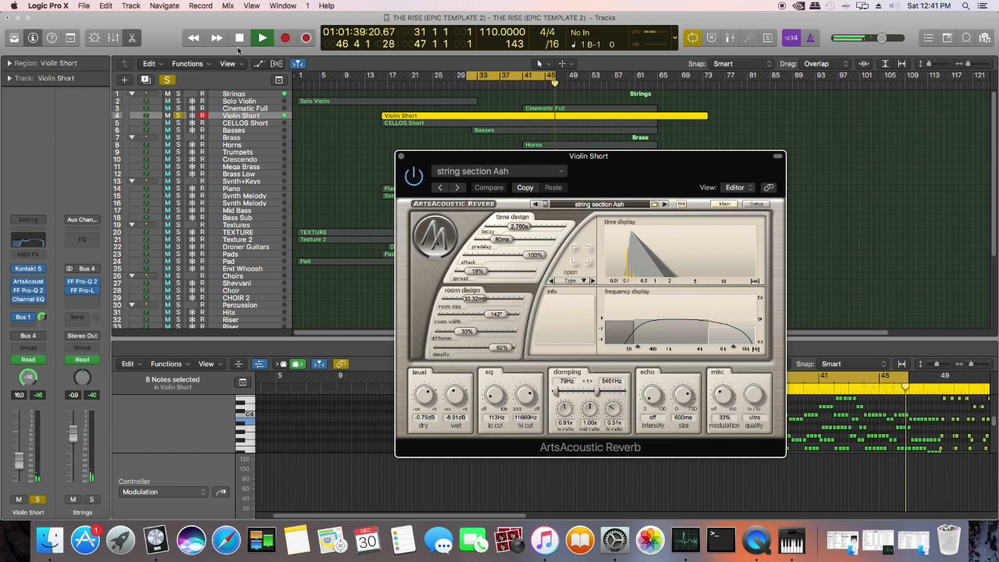
pyautogui.moveTo(496, 398)
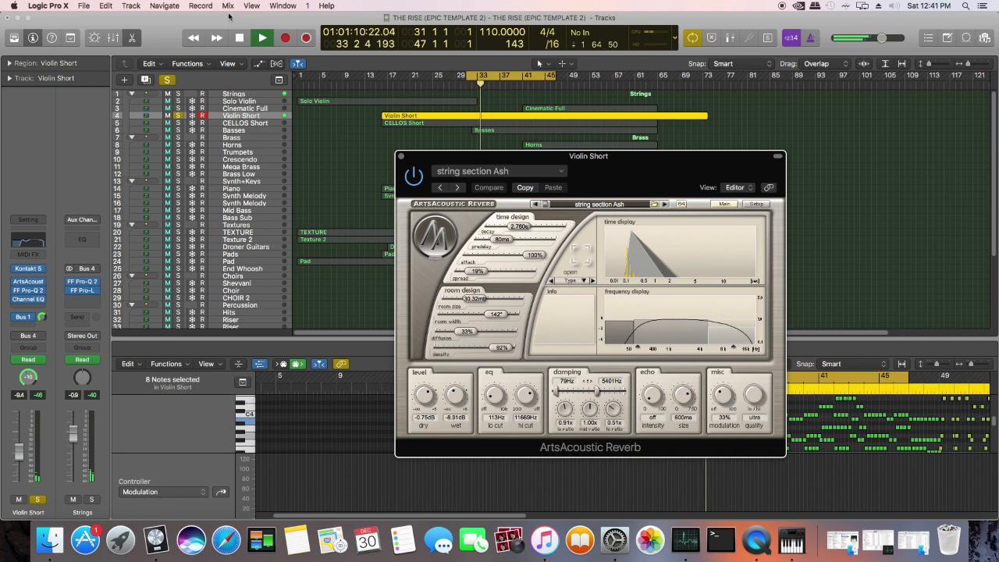
pyautogui.press('space')
# Step: Try different hi cut positions in Violin Short's ArtsAcoustic Reverb, return it to 11669 Hz and close the reverb
pyautogui.moveTo(528, 398)
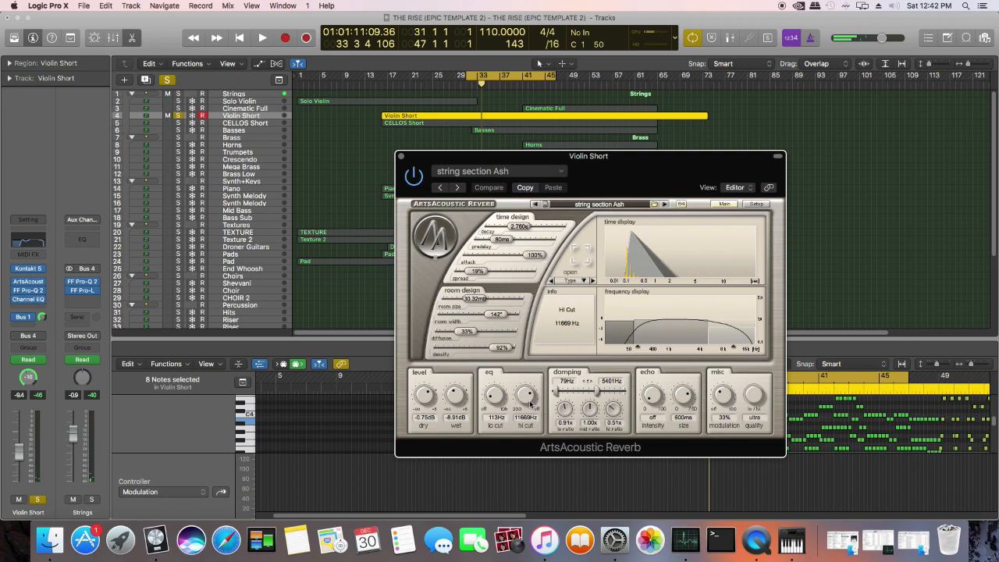
pyautogui.moveTo(526, 398); pyautogui.dragTo(521, 359)
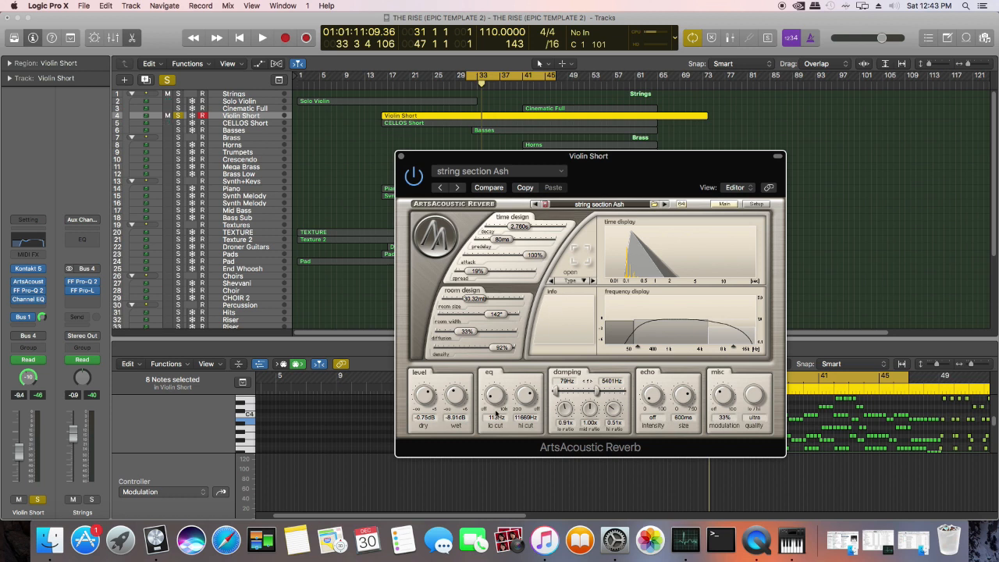
pyautogui.moveTo(507, 395)
pyautogui.moveTo(490, 347)
pyautogui.click(399, 157)
# Step: Solo CELLOS Short, unsolo Violin Short, and play the cycled section while switching on CELLOS Short's ArtsAcoustic Reverb
pyautogui.click(252, 123)
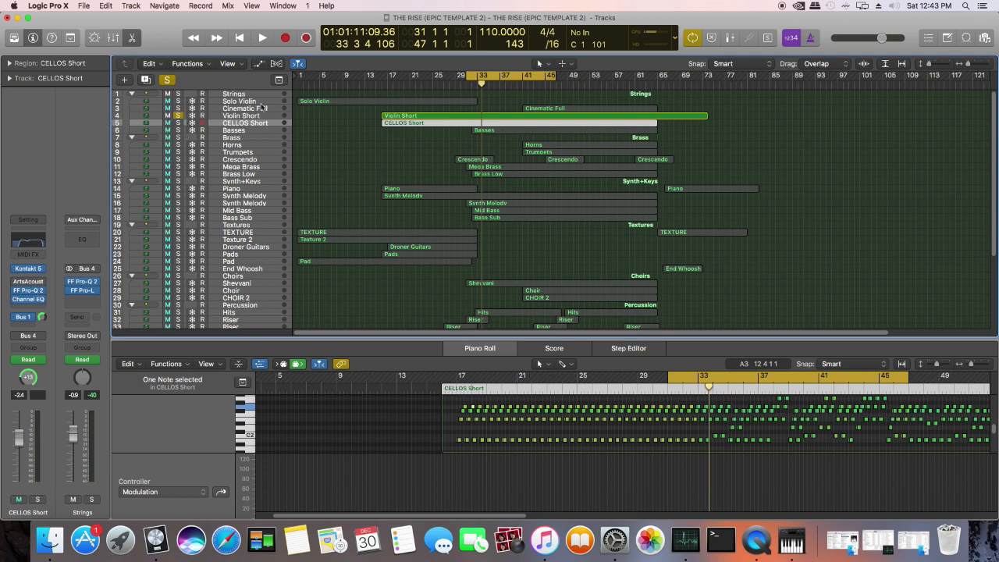
pyautogui.click(178, 123)
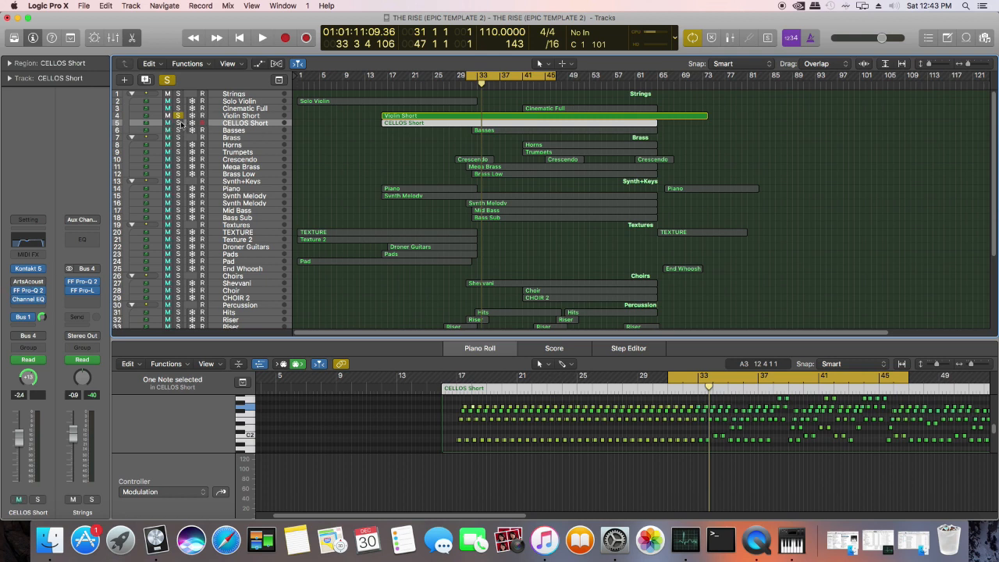
pyautogui.click(262, 40)
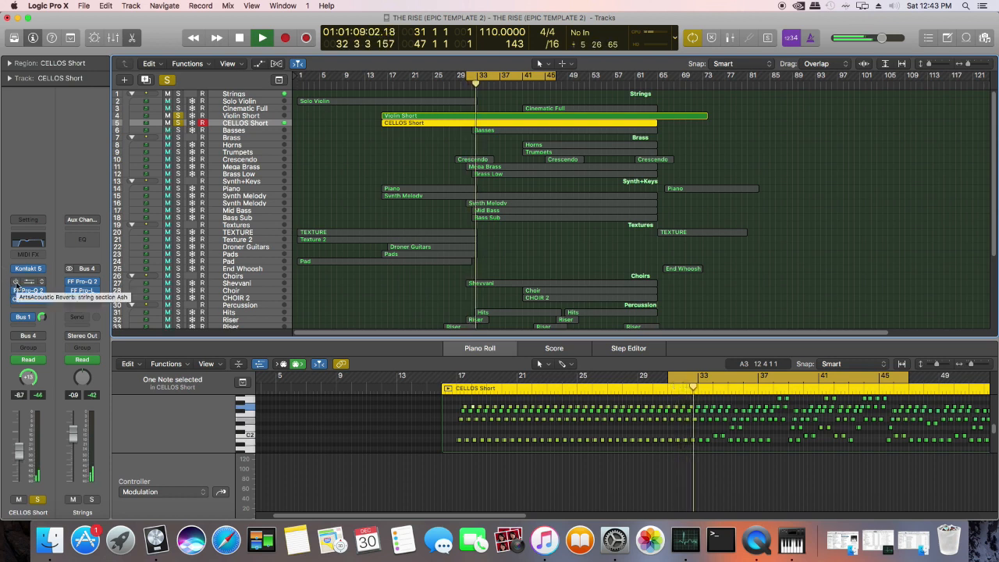
pyautogui.click(179, 116)
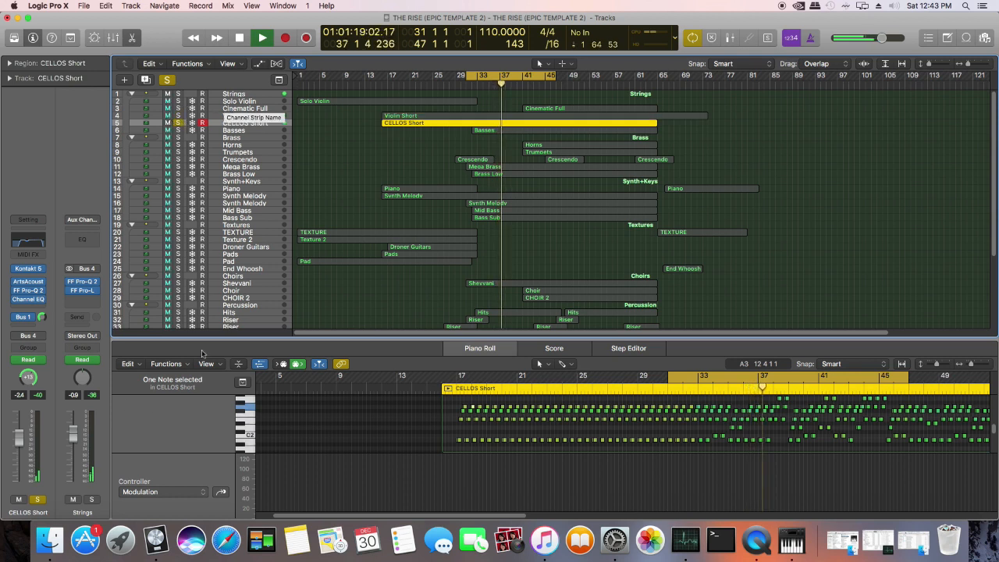
pyautogui.moveTo(15, 284)
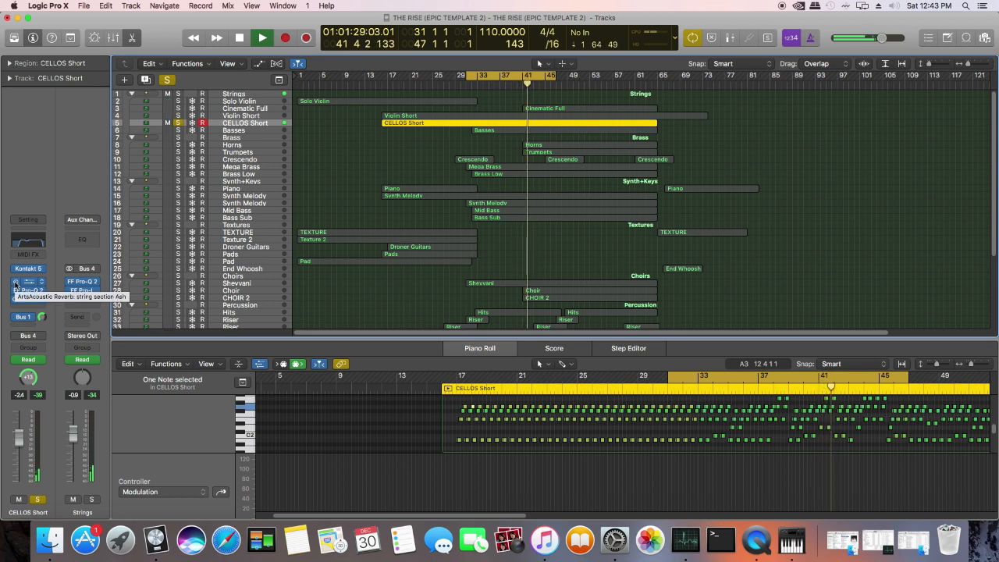
pyautogui.click(240, 37)
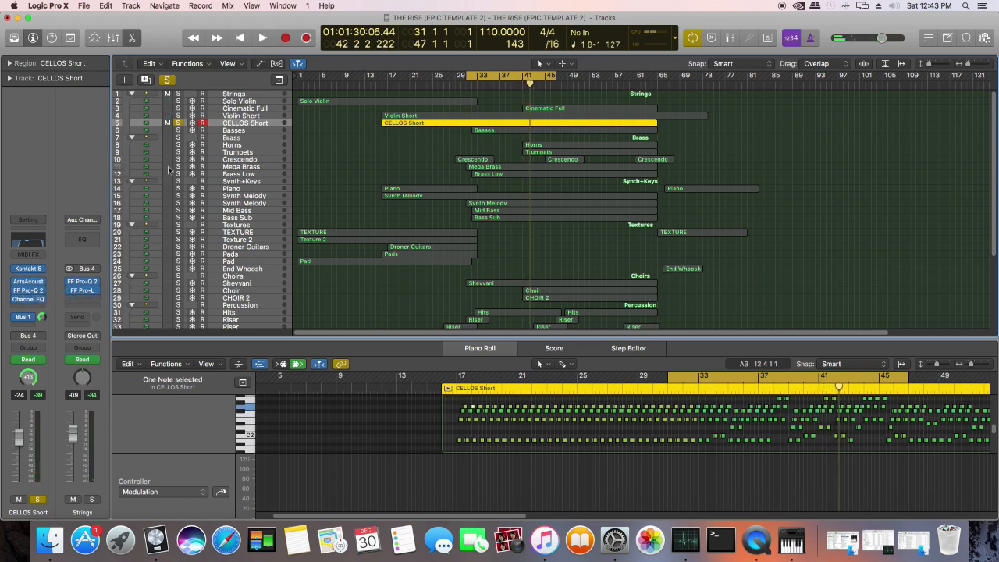
# Step: Open CELLOS Short's ArtsAcoustic Reverb and examine its time design and room design settings
pyautogui.click(28, 282)
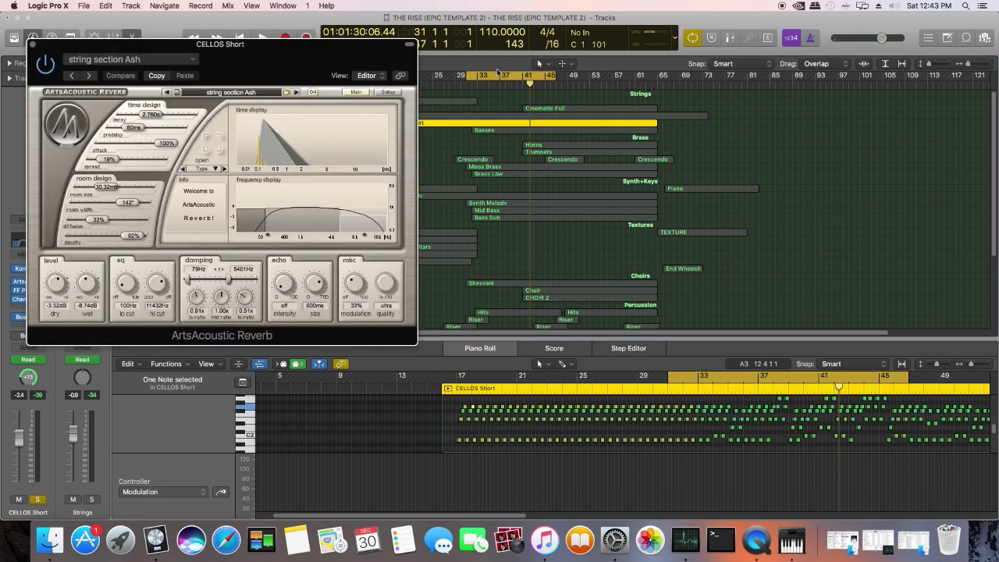
pyautogui.moveTo(253, 71); pyautogui.dragTo(753, 148)
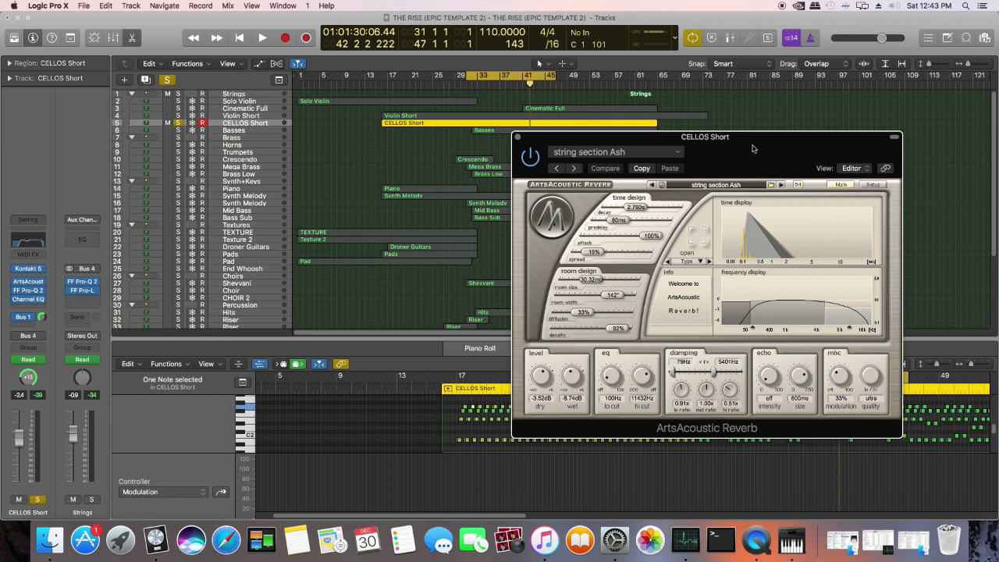
pyautogui.moveTo(632, 207)
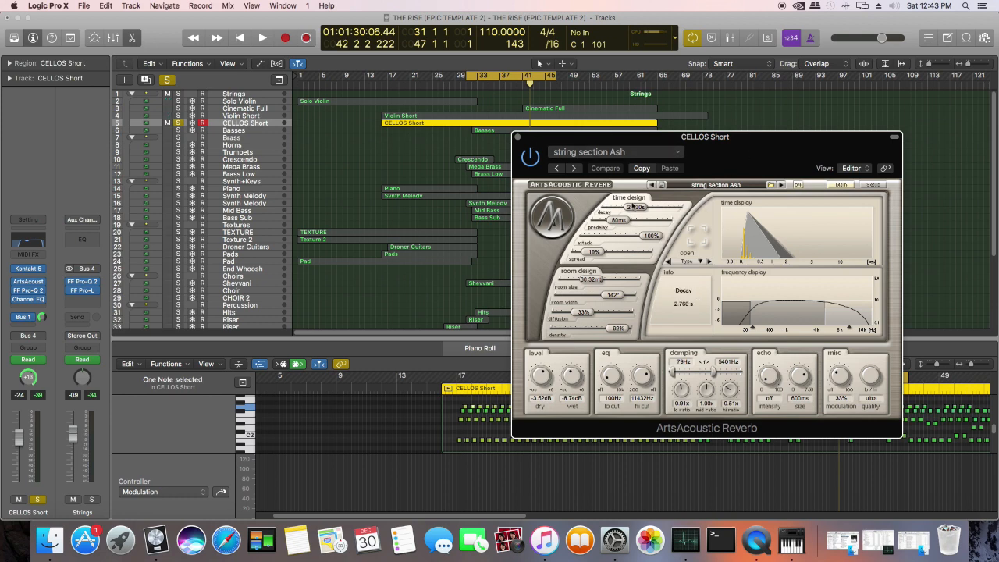
pyautogui.moveTo(595, 311)
# Step: Adjust the dry level of CELLOS Short's reverb to -3.22 dB during playback, and close the reverb
pyautogui.click(262, 38)
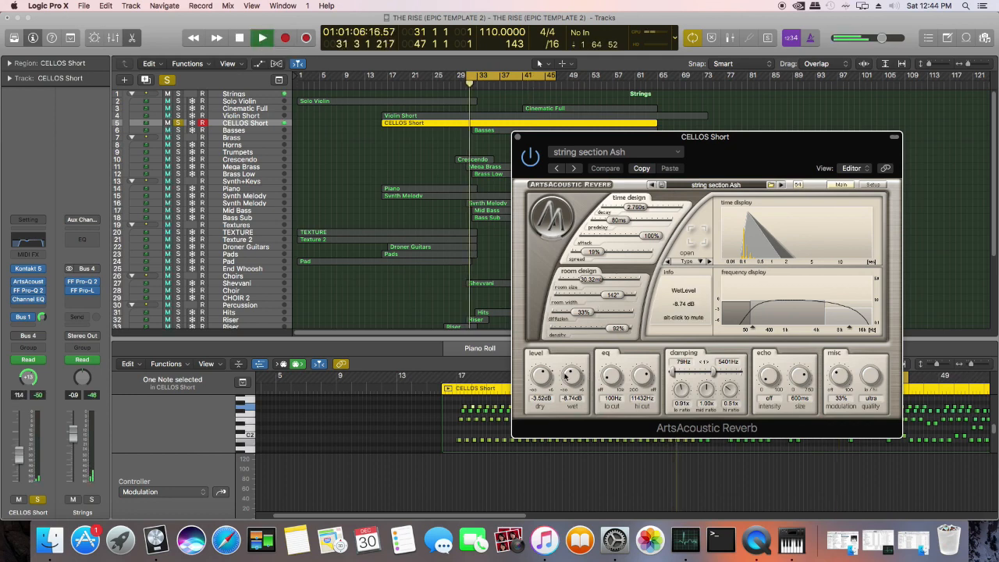
pyautogui.moveTo(542, 379); pyautogui.dragTo(543, 366)
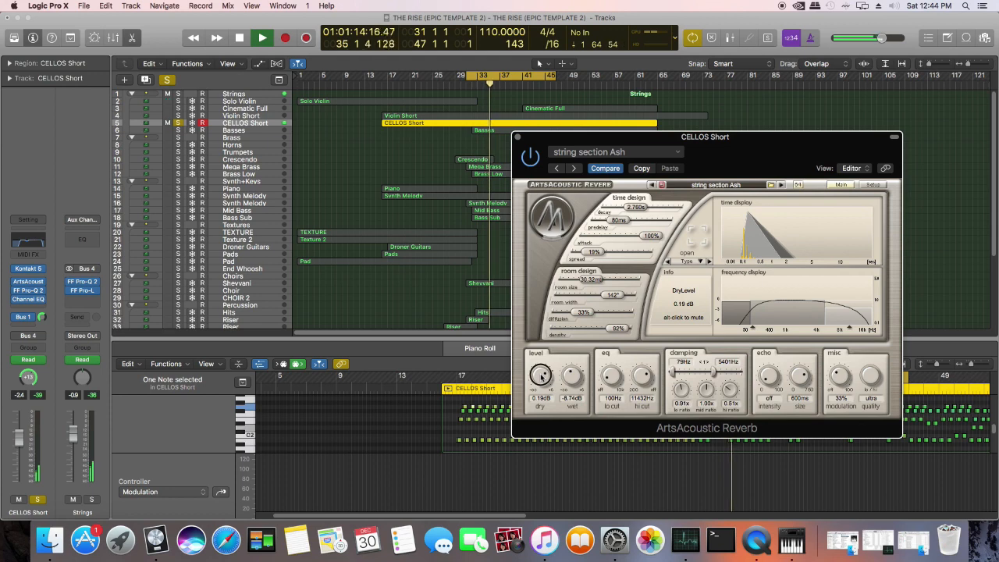
pyautogui.moveTo(543, 376); pyautogui.dragTo(545, 385)
pyautogui.moveTo(545, 383); pyautogui.dragTo(549, 389)
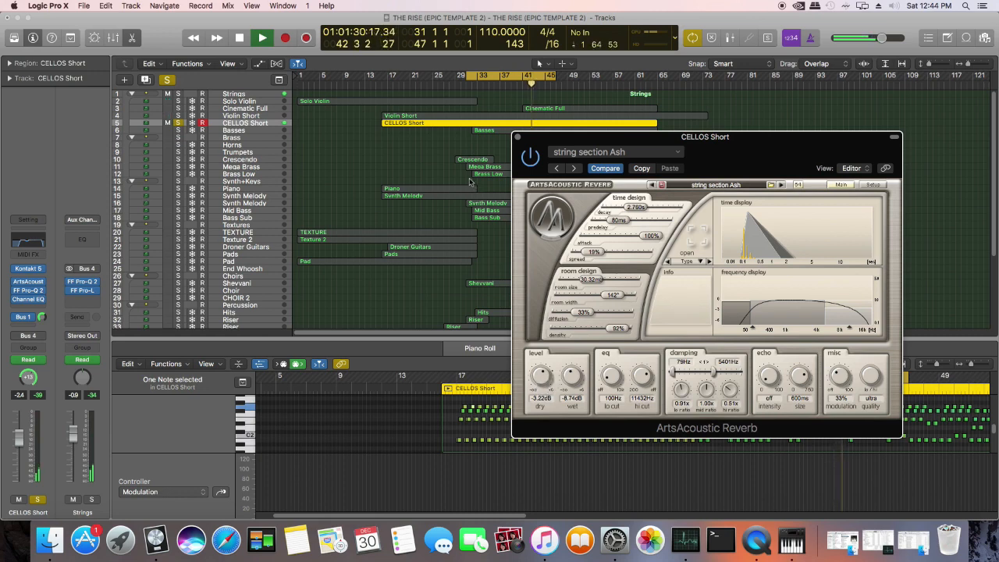
pyautogui.press('space')
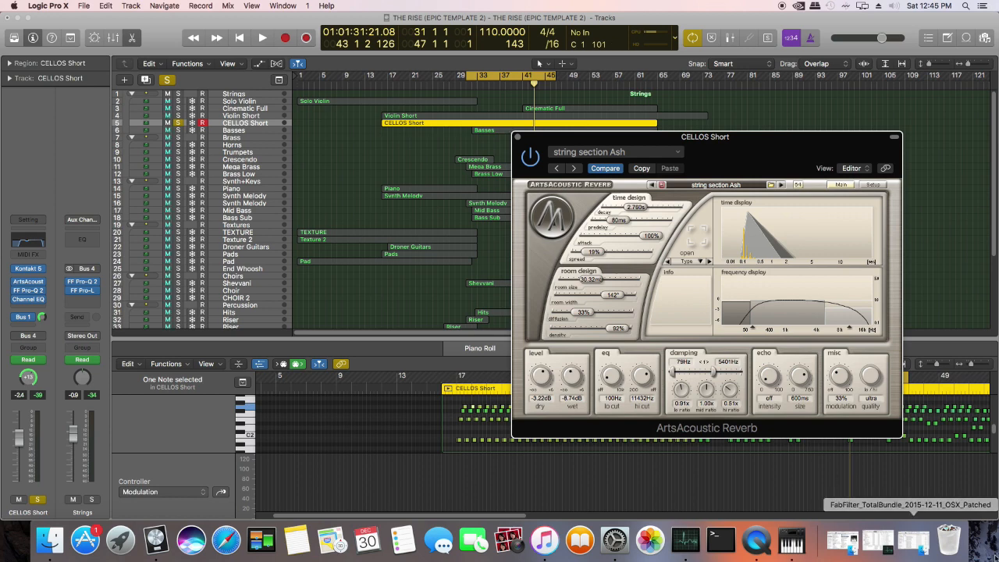
pyautogui.click(517, 137)
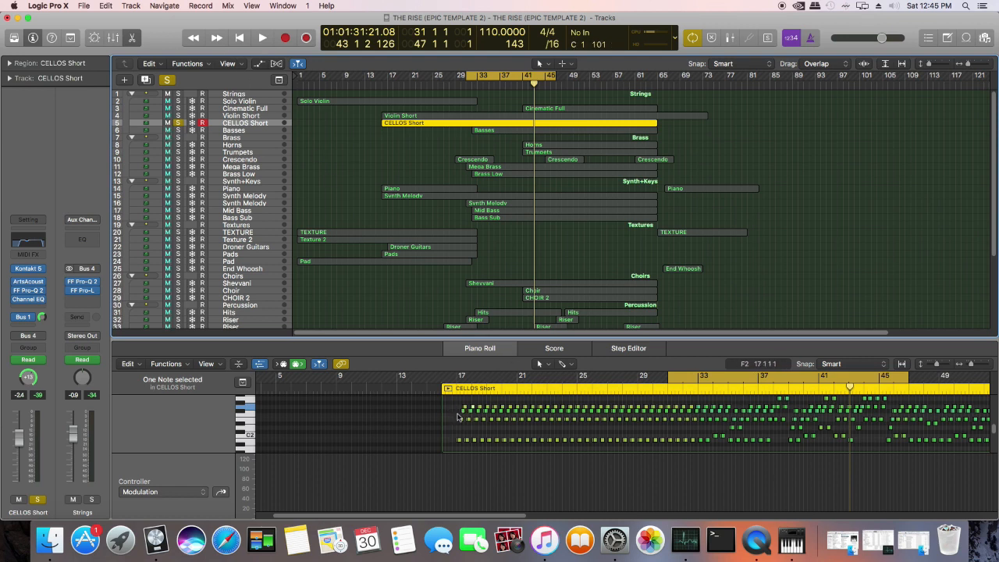
# Step: Select a row of opening notes in the CELLOS Short region to examine them, and clear the selection
pyautogui.moveTo(459, 414); pyautogui.dragTo(497, 414)
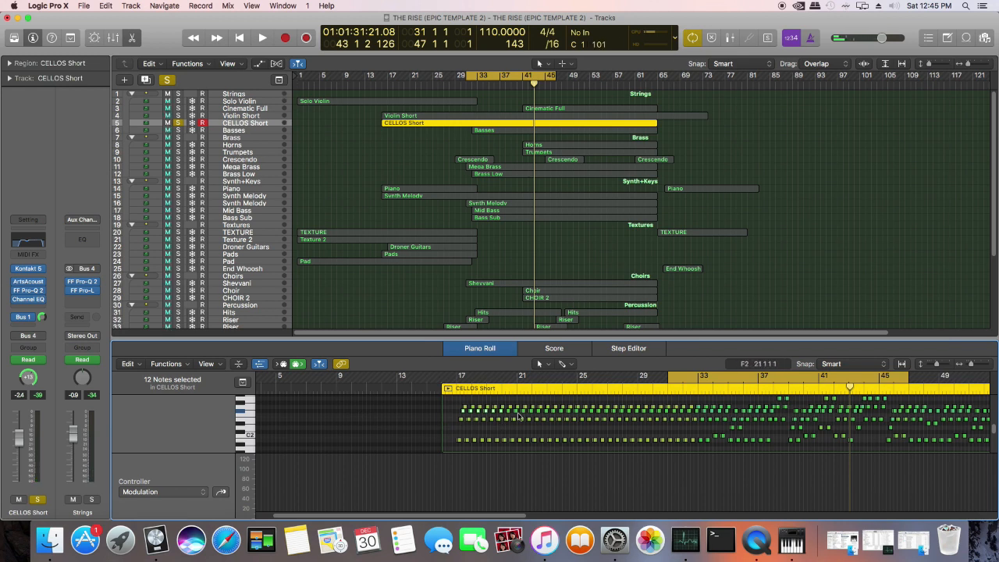
pyautogui.click(452, 414)
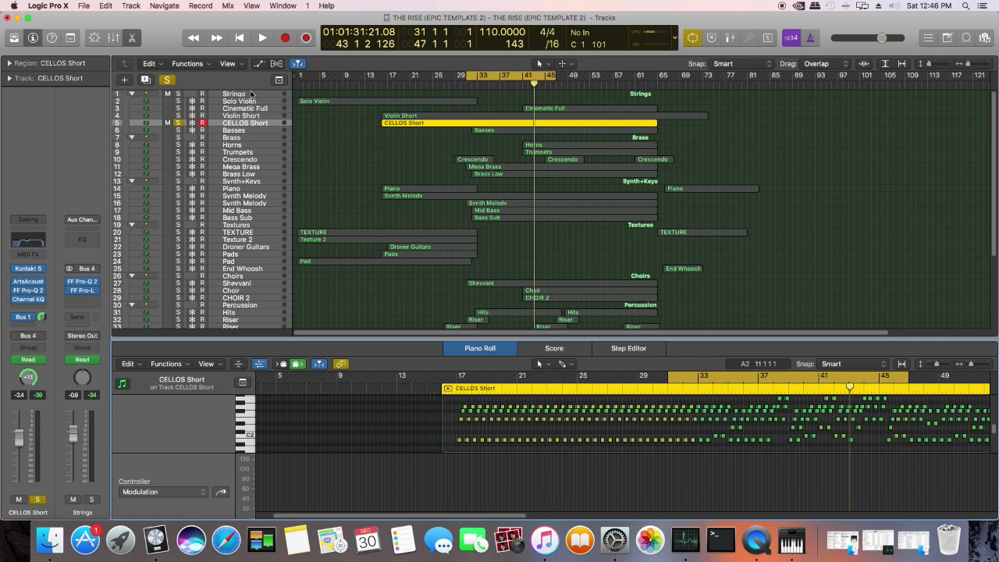
# Step: Inspect Violin Short's Bus 1 reverb send, and compare the sends and routing of CELLOS Short, Basses, Horns and Trumpets
pyautogui.click(251, 115)
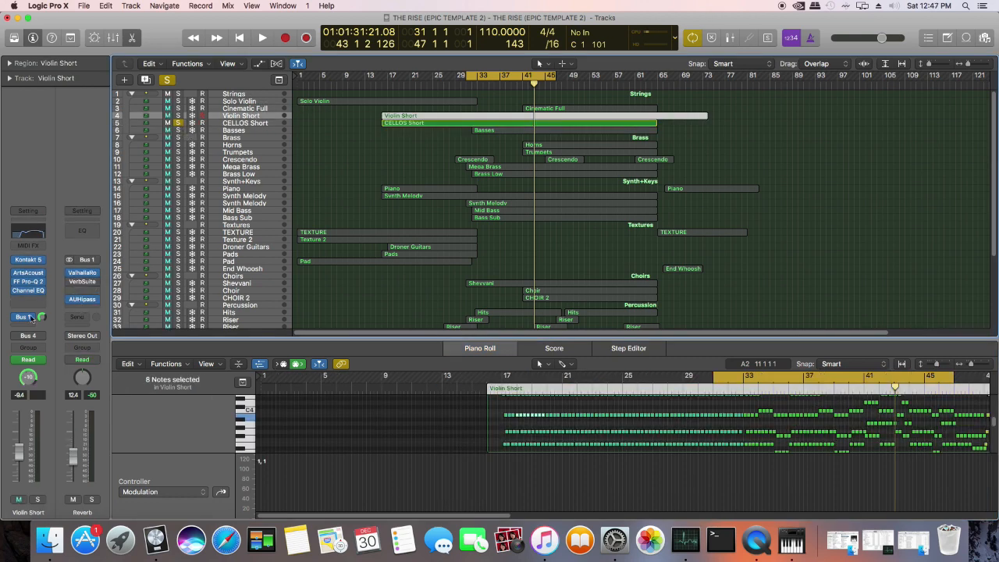
pyautogui.moveTo(42, 317); pyautogui.dragTo(43, 316)
pyautogui.click(244, 124)
pyautogui.click(238, 130)
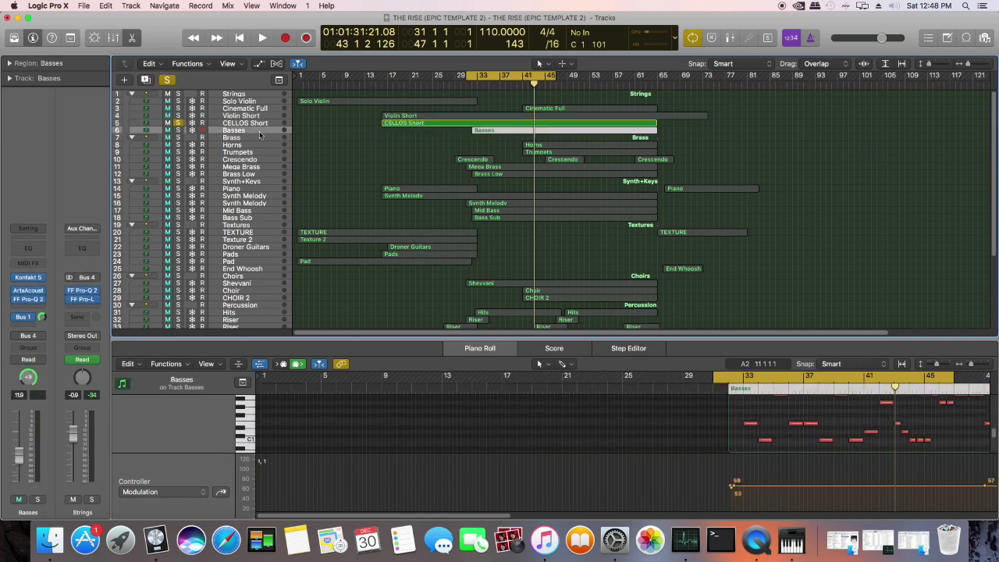
pyautogui.press('Down')
pyautogui.press('Down')
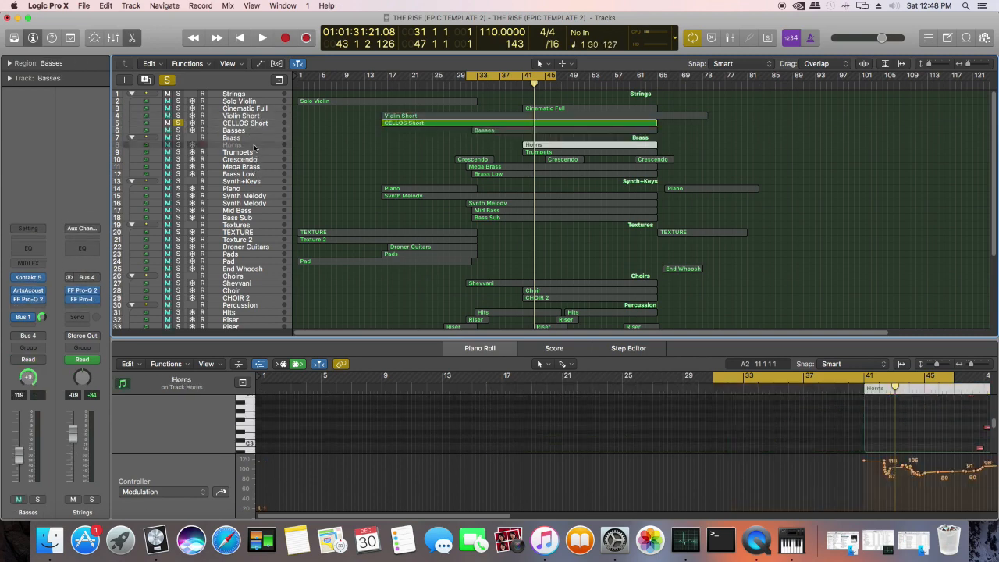
pyautogui.press('Down')
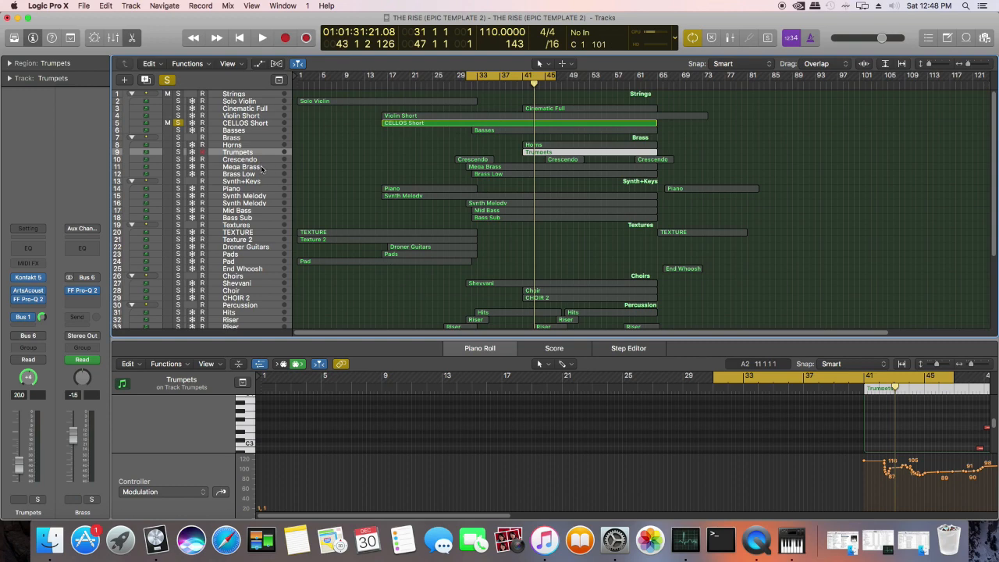
# Step: Inspect the sends and bus routing of the Crescendo, Mega Brass and Brass Low tracks
pyautogui.press('Down')
pyautogui.press('Down')
pyautogui.click(263, 176)
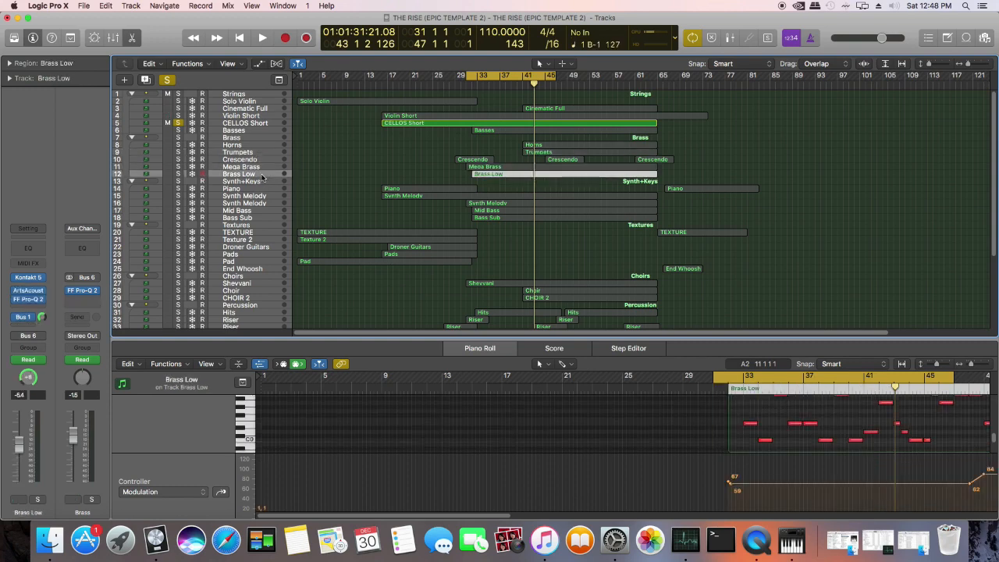
# Step: Reveal the Reverb return fed by CELLOS Short's Bus 1 send, examine its ValhallaRoom settings, and close the plug-in
pyautogui.click(257, 126)
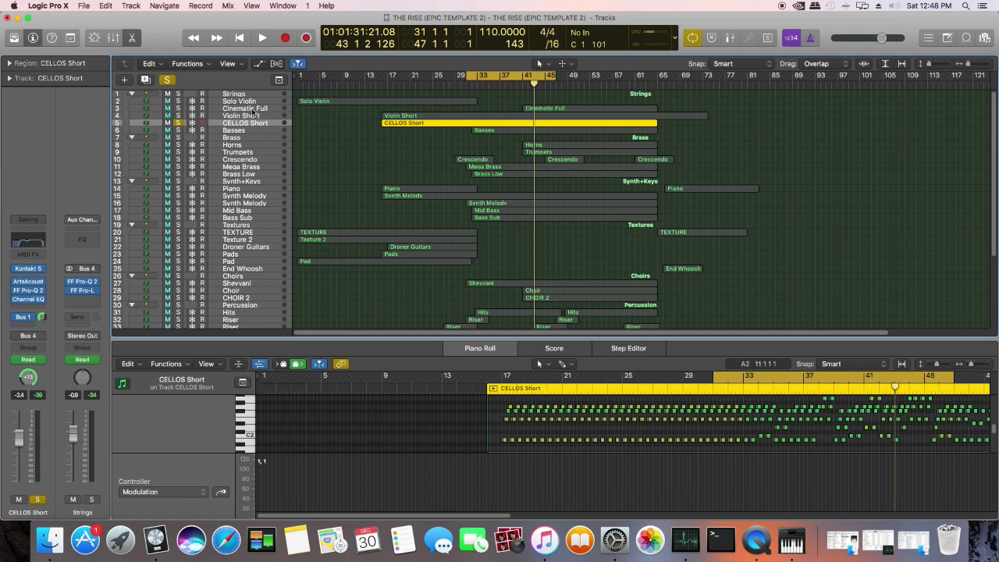
pyautogui.click(43, 317)
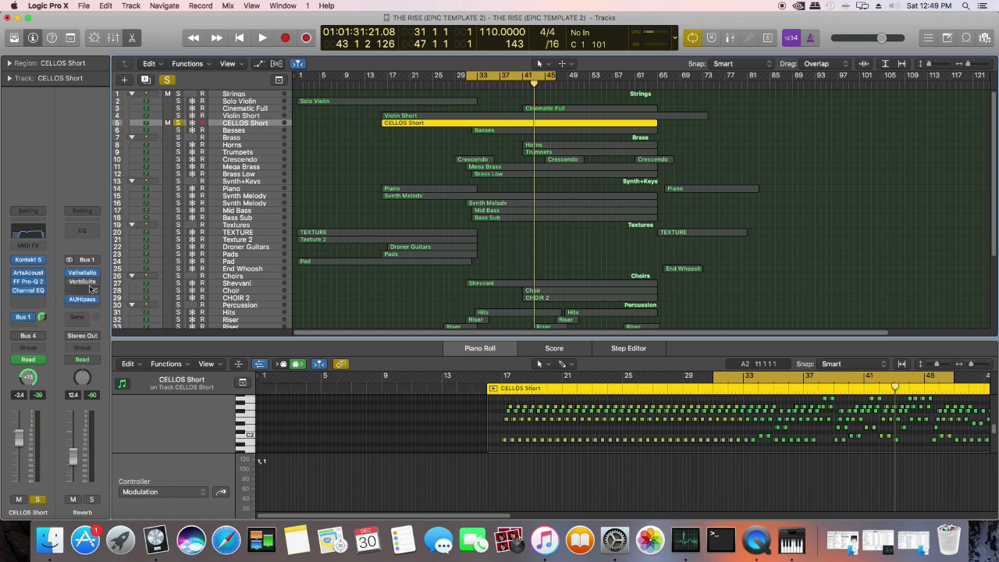
pyautogui.click(83, 273)
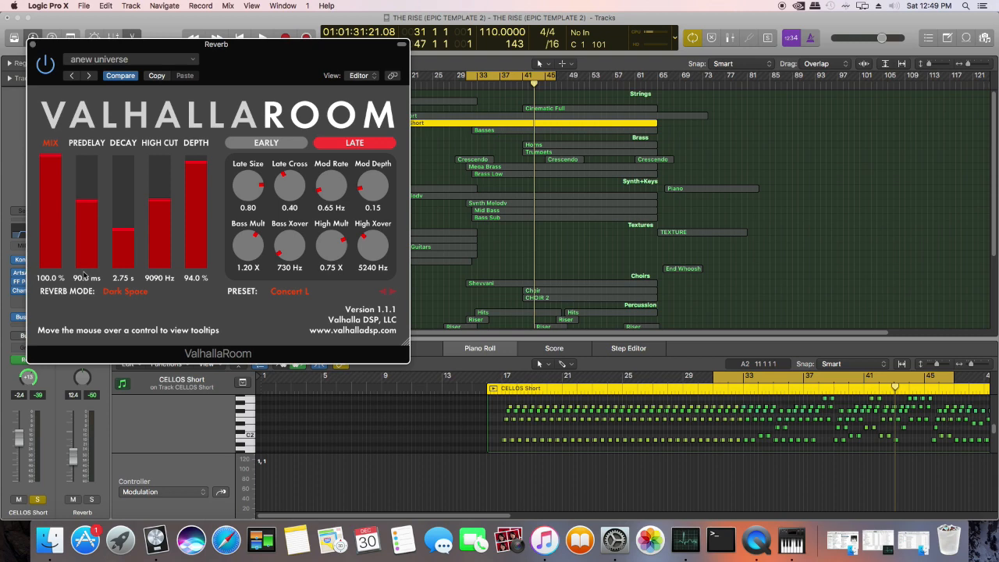
pyautogui.click(33, 45)
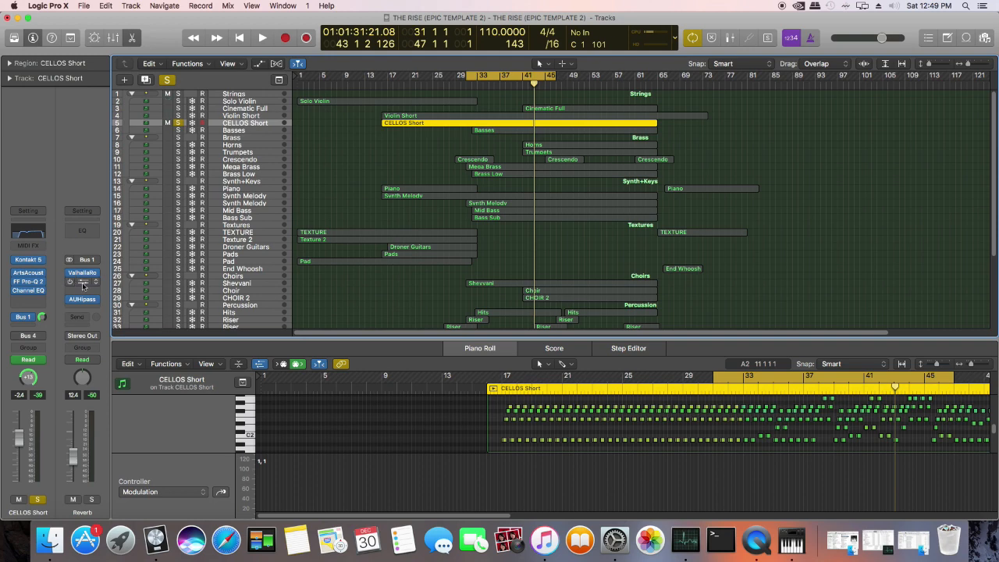
# Step: Examine the Reverb return's VerbSuite Classics settings and its list of reverb units, and close the plug-in
pyautogui.click(82, 283)
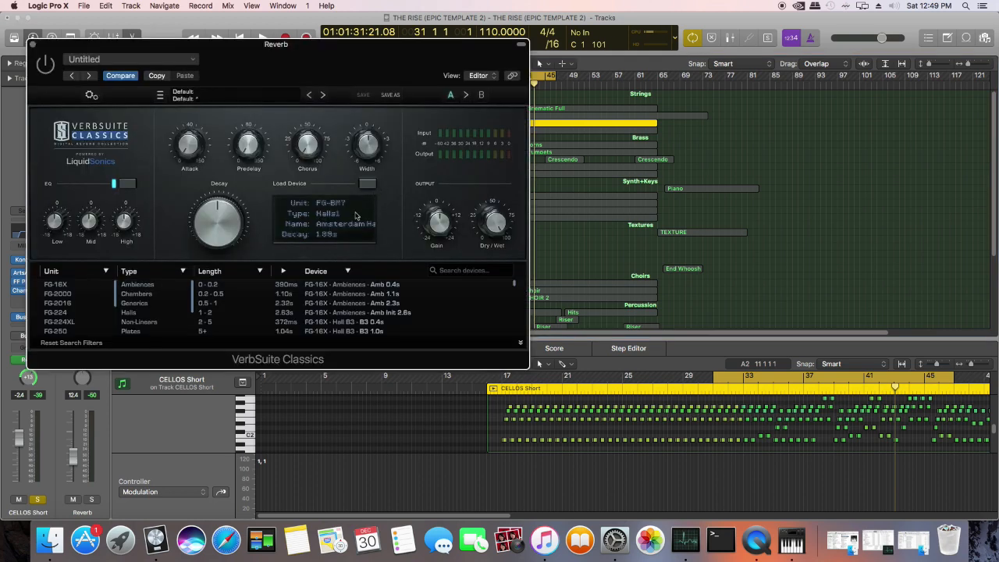
pyautogui.moveTo(319, 67); pyautogui.dragTo(513, 101)
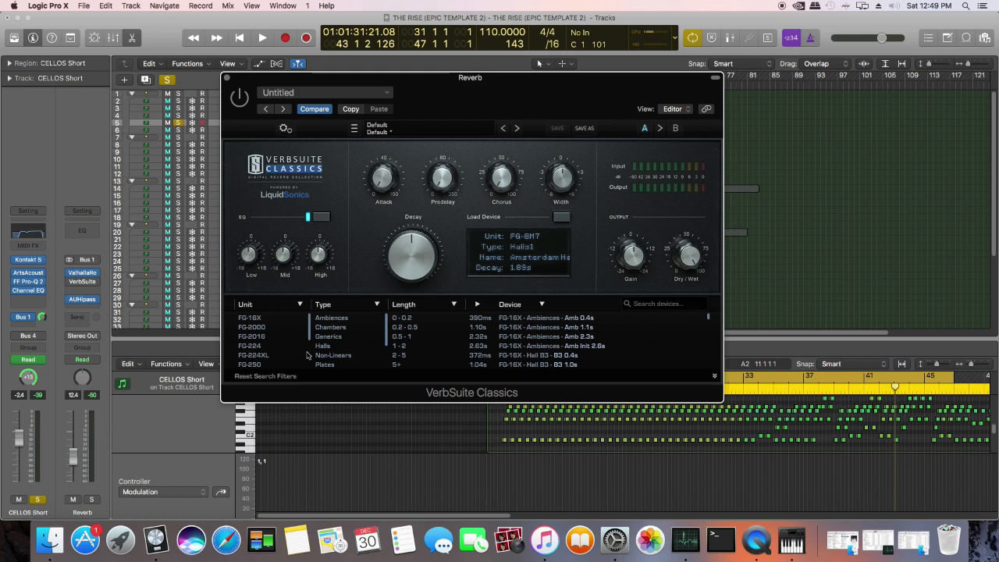
pyautogui.scroll(-2, 278, 359)
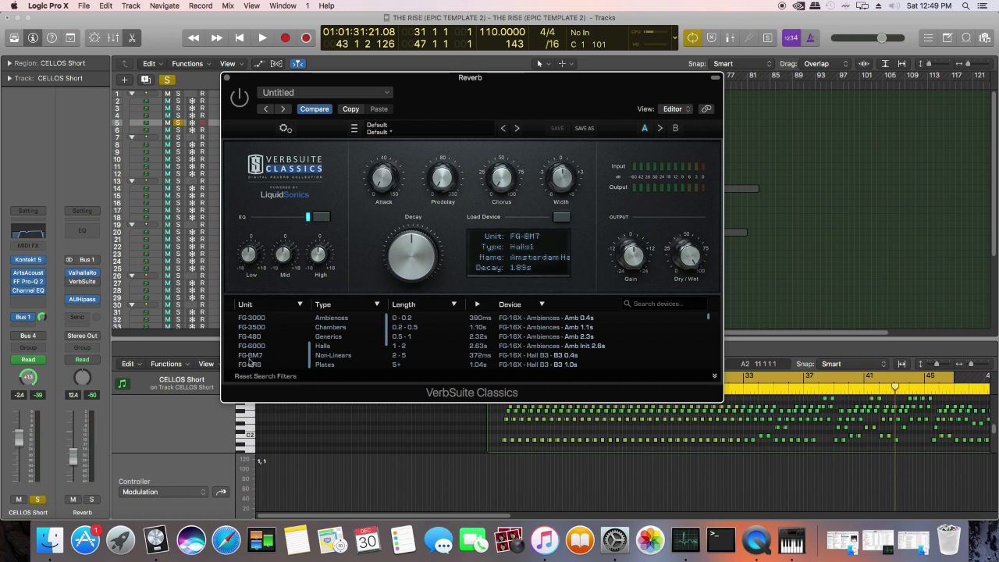
pyautogui.click(227, 79)
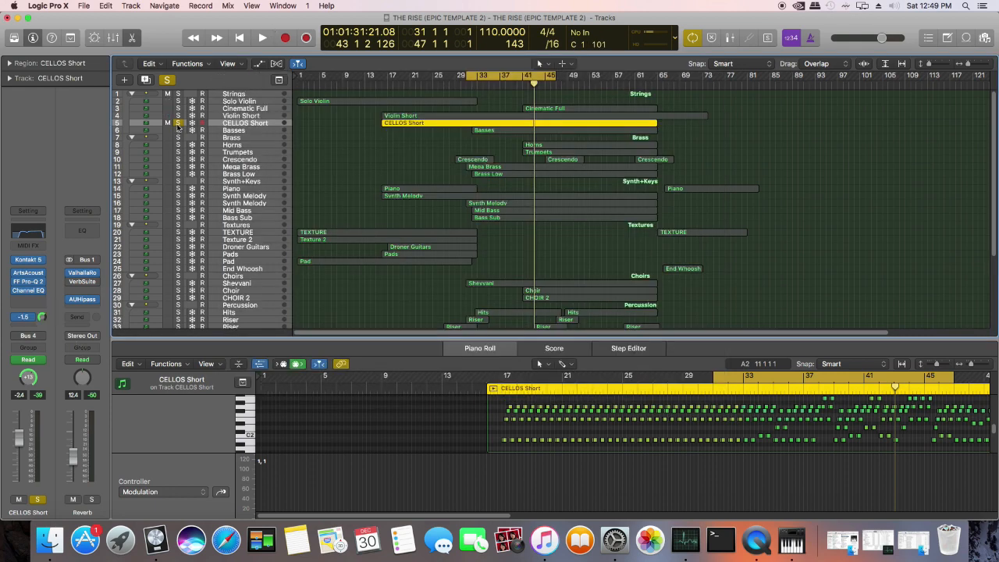
# Step: Clear the solos on the short string tracks and show CELLOS Short's Bus 1 Reverb return
pyautogui.click(178, 116)
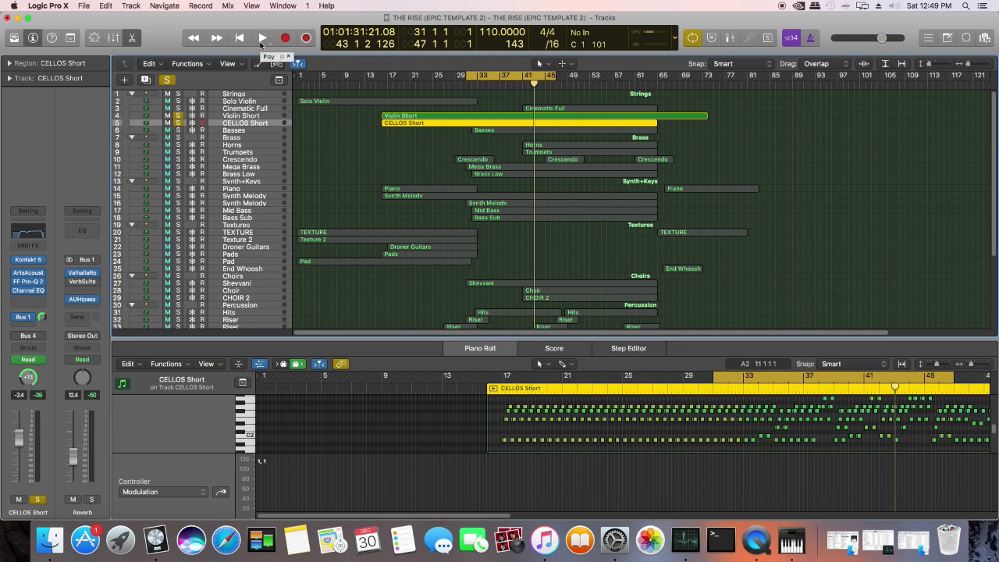
pyautogui.click(178, 116)
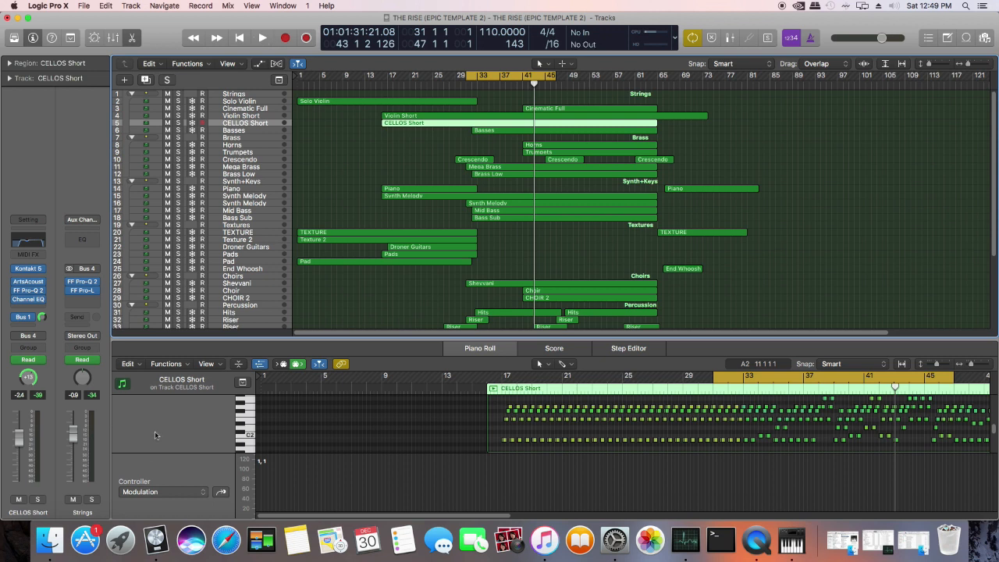
pyautogui.click(41, 316)
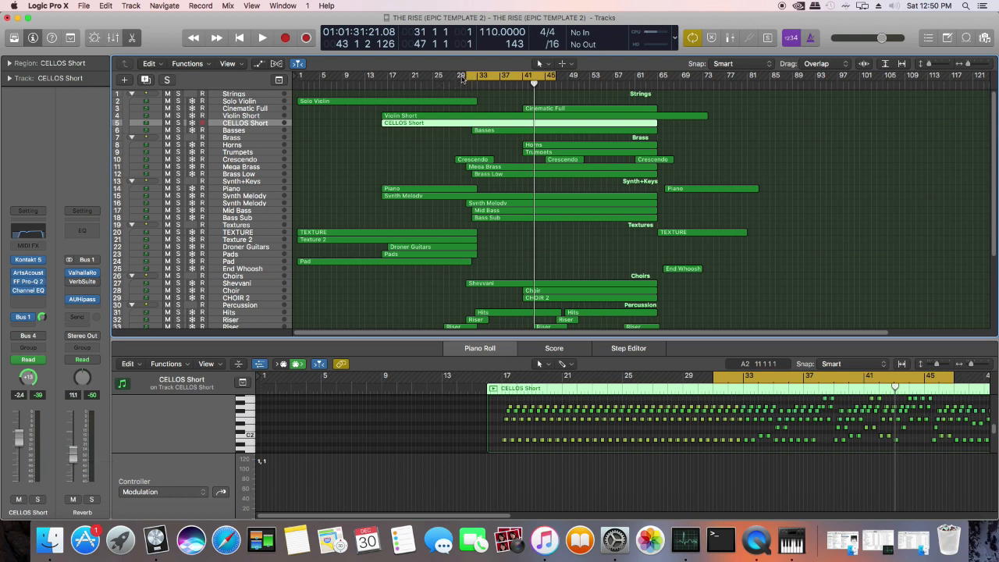
# Step: Set the cycle range from bar 1 to bar 66, and set the Reverb return's volume to -11.4 dB
pyautogui.moveTo(462, 78); pyautogui.dragTo(300, 79)
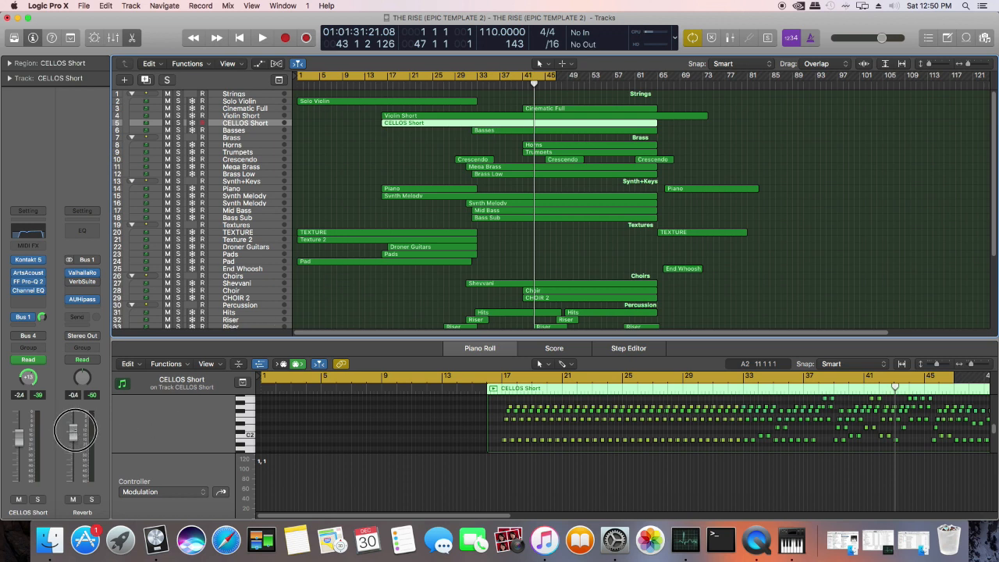
pyautogui.moveTo(74, 428); pyautogui.dragTo(72, 442)
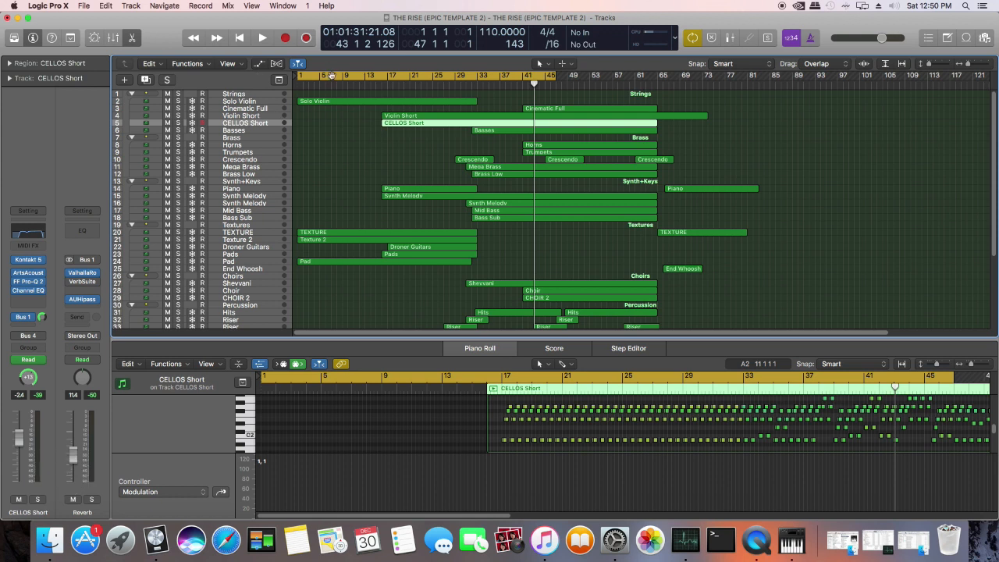
pyautogui.moveTo(551, 76); pyautogui.dragTo(668, 82)
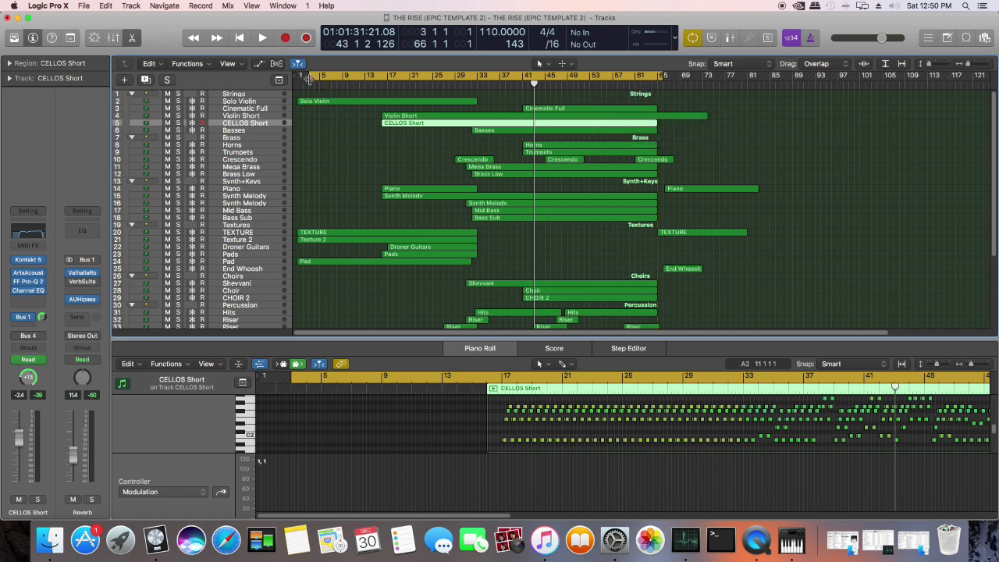
pyautogui.moveTo(308, 78); pyautogui.dragTo(270, 70)
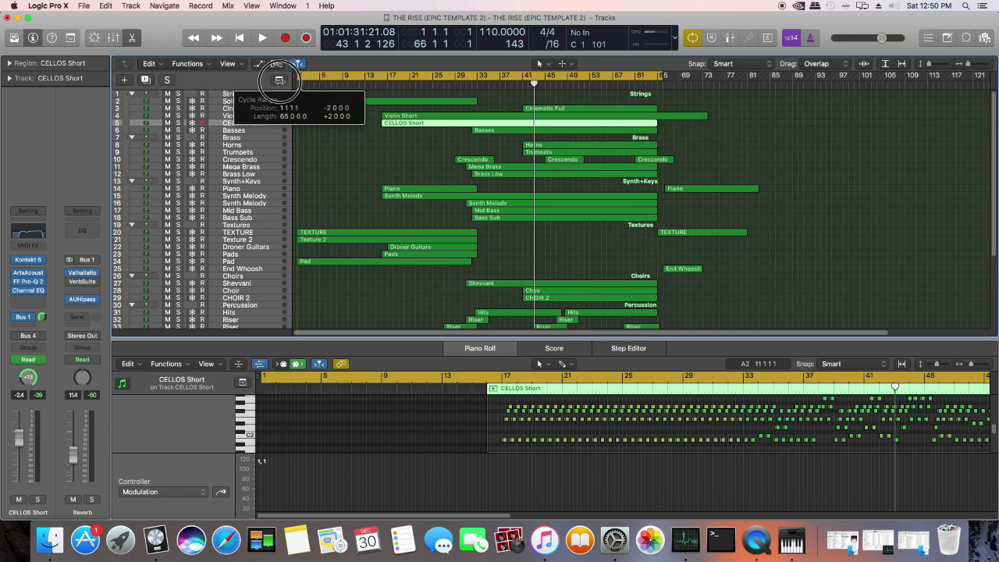
# Step: Play the arrangement from the start and compare the reverb sends of TEXTURE, Texture 2, Droner Guitars, Pads and Pad
pyautogui.click(262, 39)
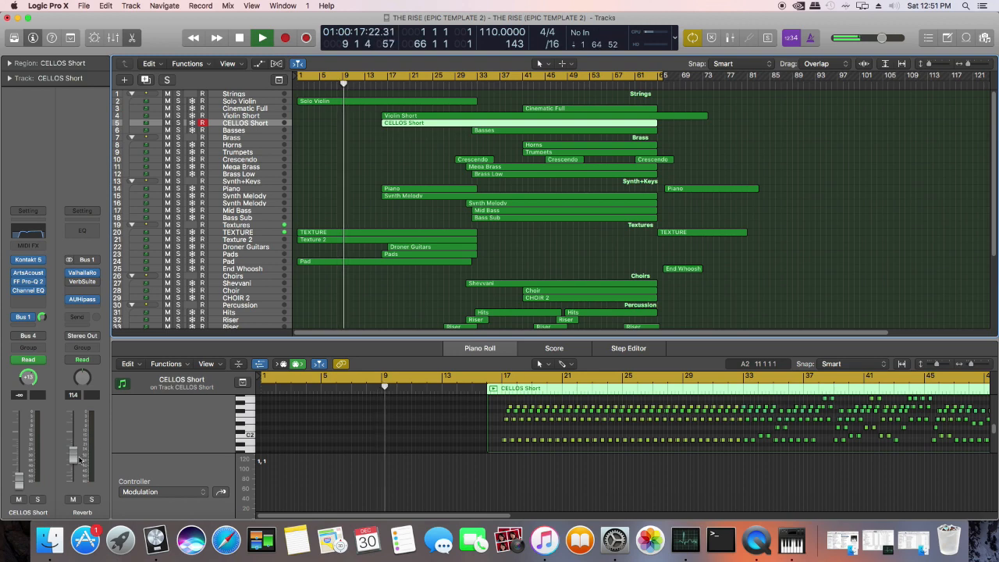
pyautogui.click(253, 233)
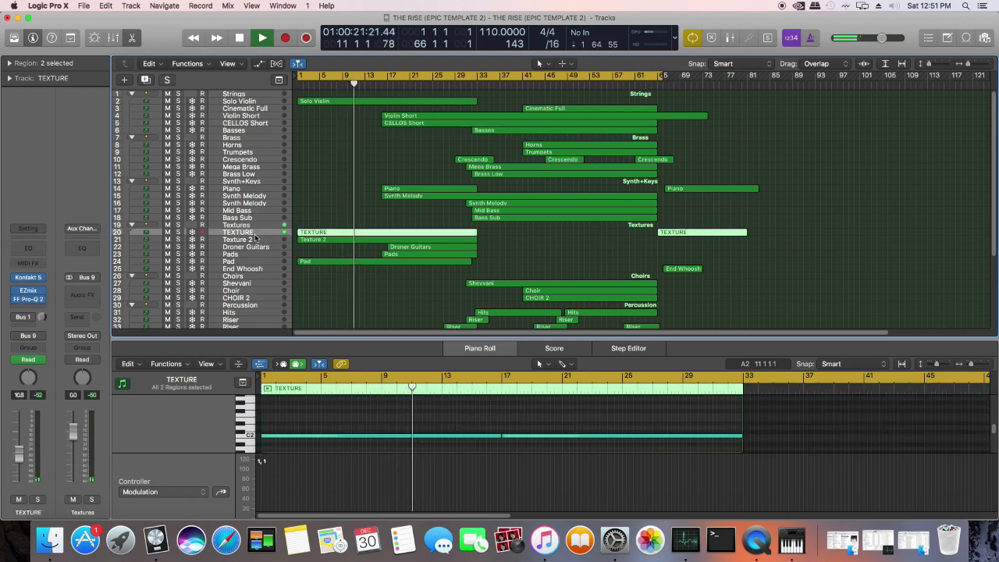
pyautogui.click(6, 316)
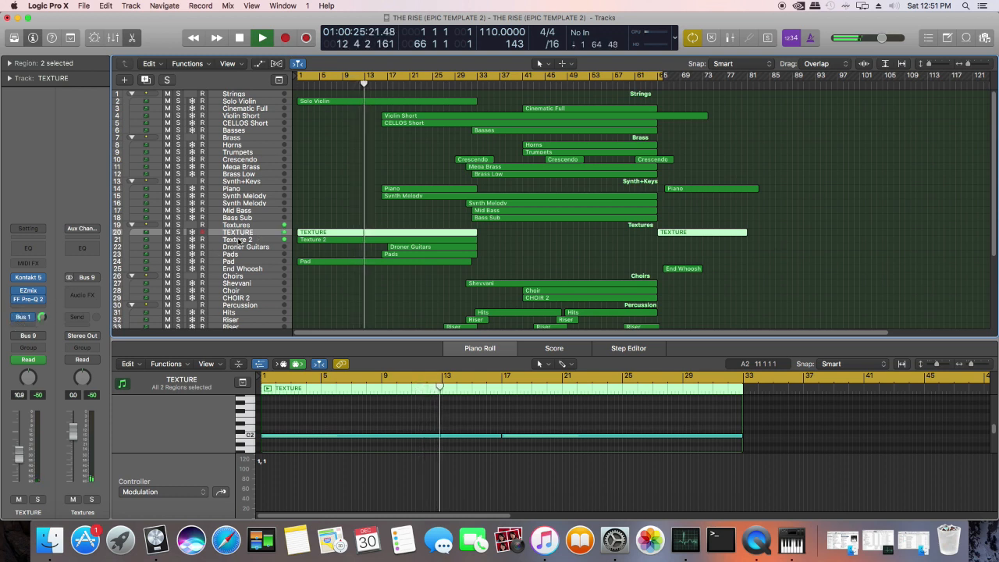
pyautogui.click(238, 239)
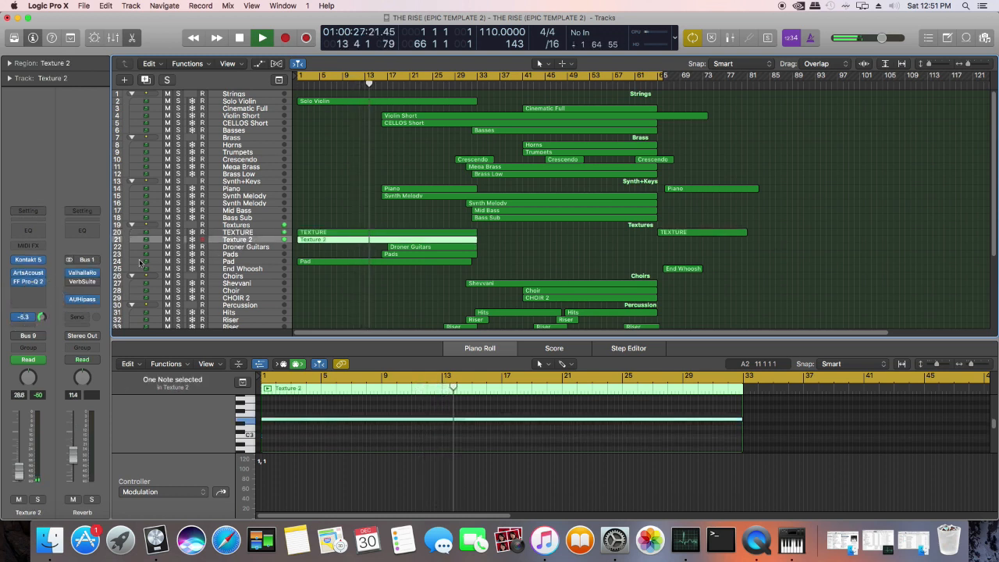
pyautogui.click(246, 246)
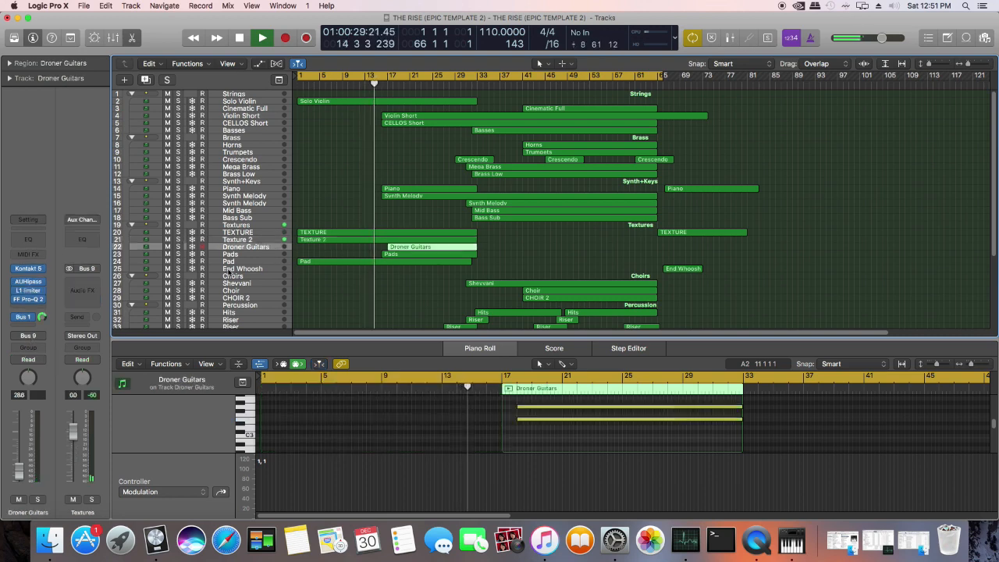
pyautogui.click(248, 254)
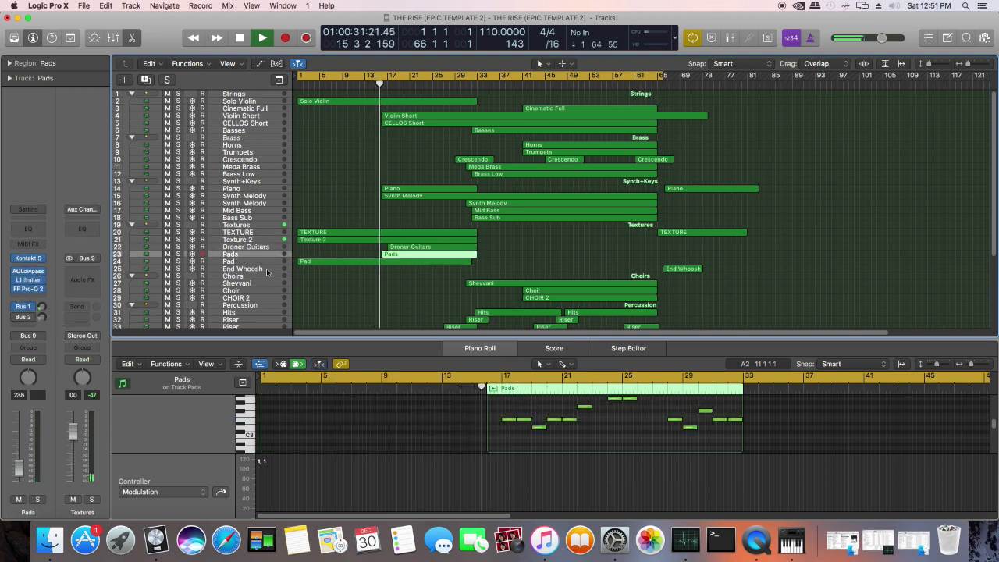
pyautogui.click(235, 261)
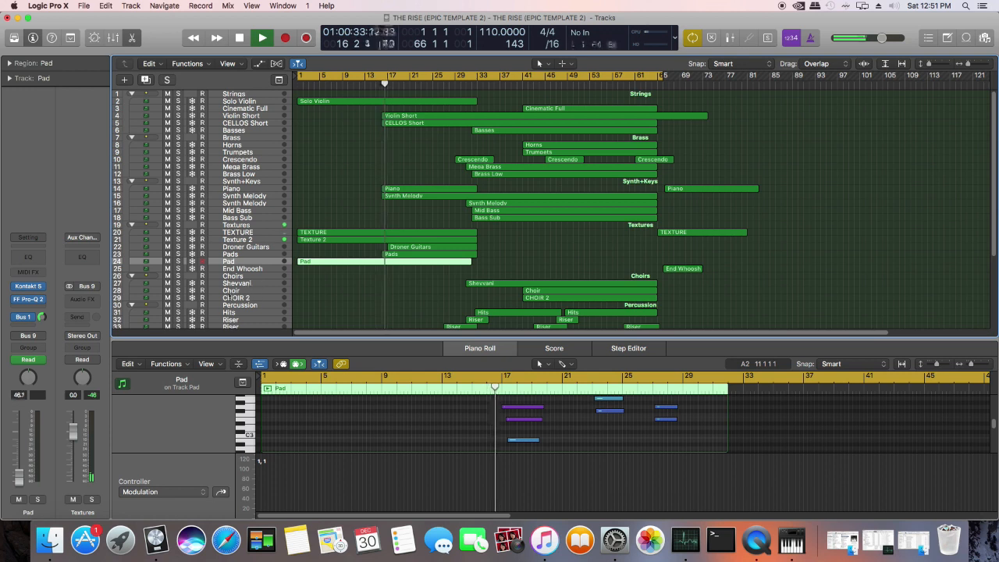
# Step: Audition the Reverb return at -2.2 dB and -13.6 dB during playback, and settle its volume at -10.4 dB
pyautogui.click(42, 316)
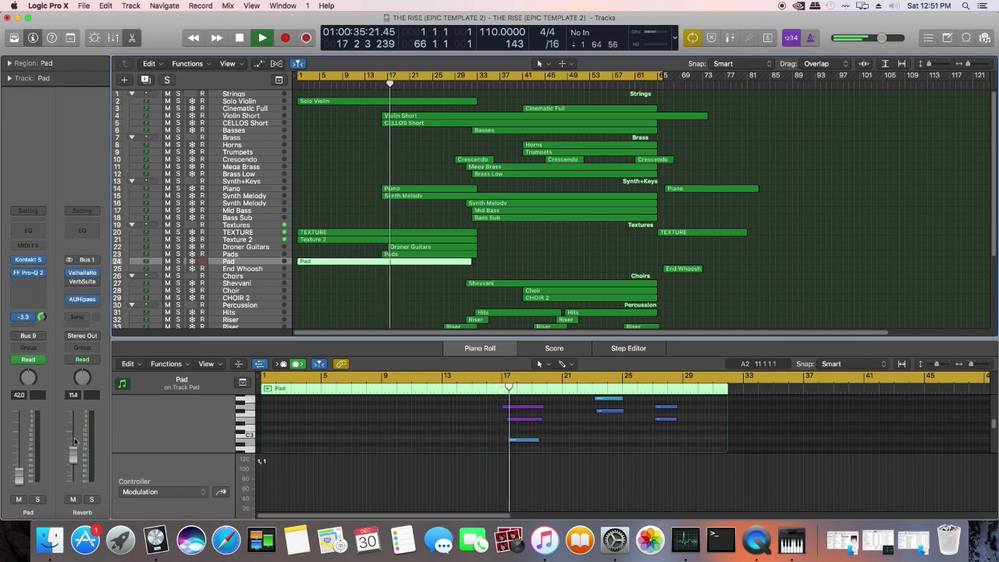
pyautogui.moveTo(75, 442); pyautogui.dragTo(62, 421)
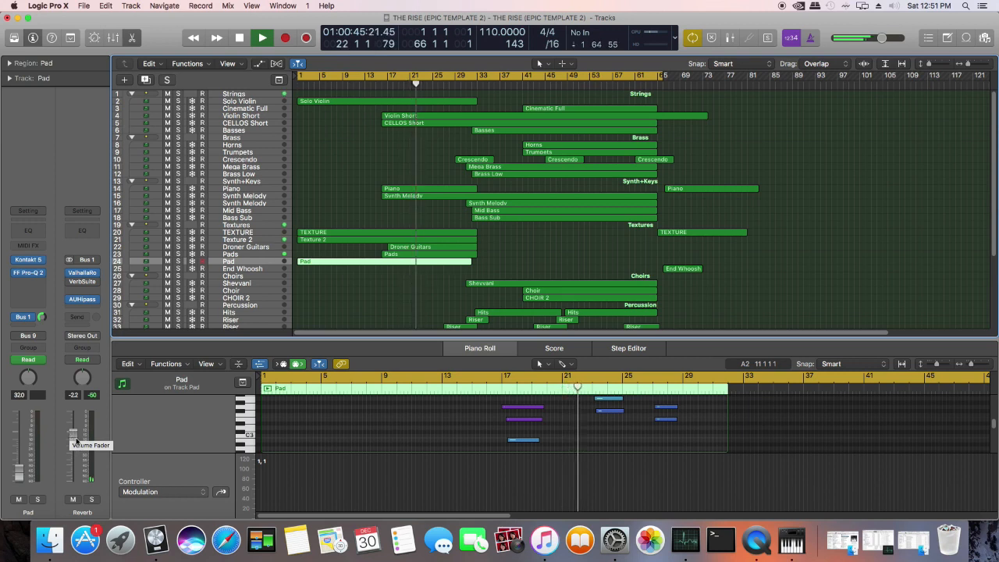
pyautogui.moveTo(75, 442); pyautogui.dragTo(74, 480)
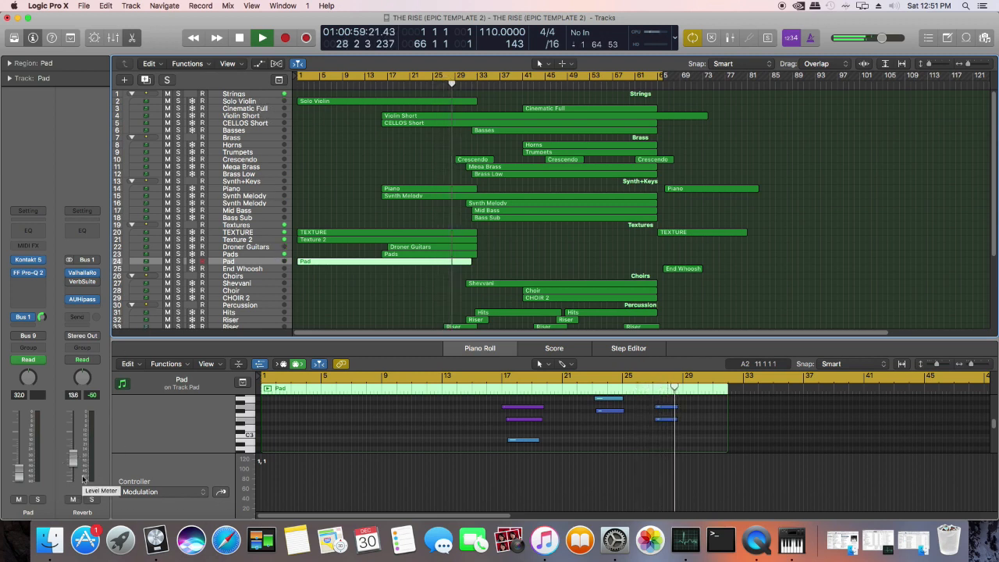
pyautogui.moveTo(75, 458)
pyautogui.mouseDown()
pyautogui.moveTo(80, 443)
pyautogui.moveTo(77, 456)
pyautogui.mouseUp()
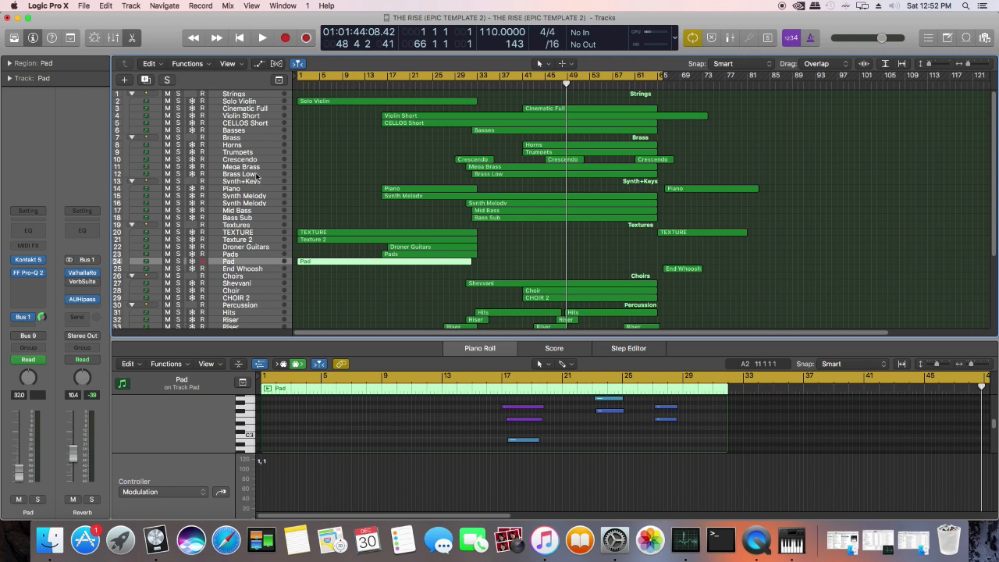
# Step: Inspect the channel routing of the Strings stack, the Brass stack and the Cinematic Full track
pyautogui.click(236, 94)
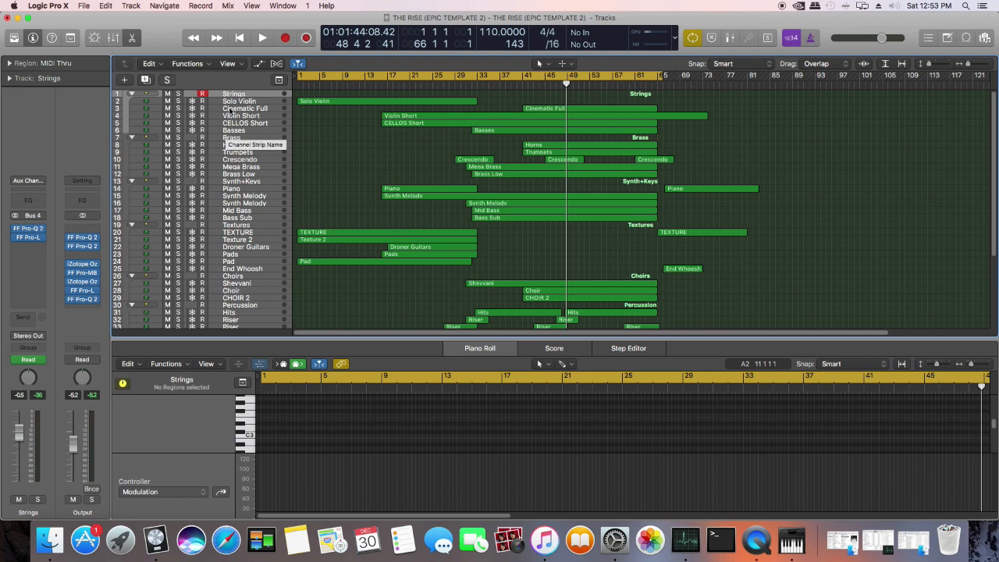
pyautogui.click(238, 138)
pyautogui.click(244, 108)
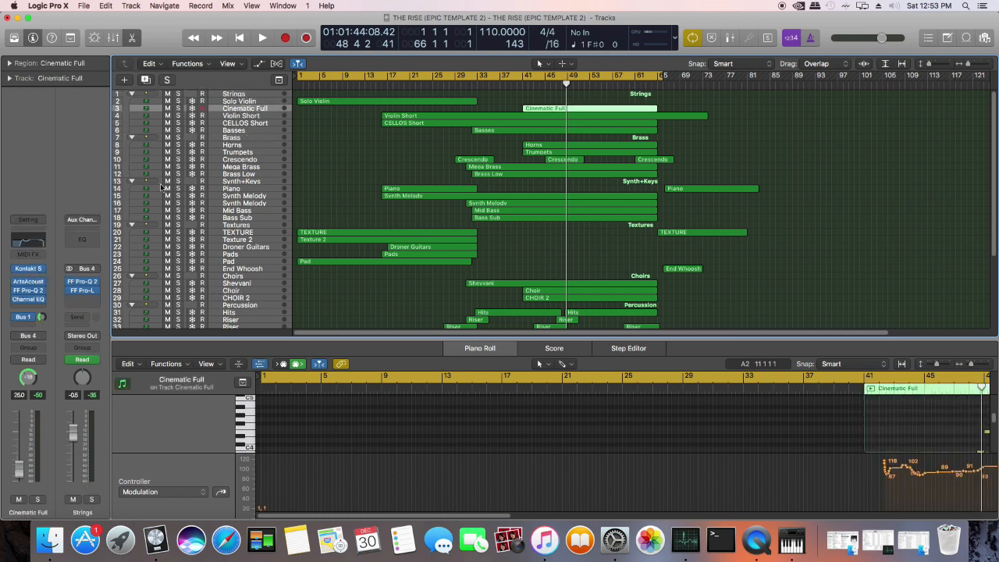
# Step: Show Cinematic Full's Bus 1 Reverb return, examine the AUHipass highpass filter on it, and close the filter
pyautogui.click(40, 316)
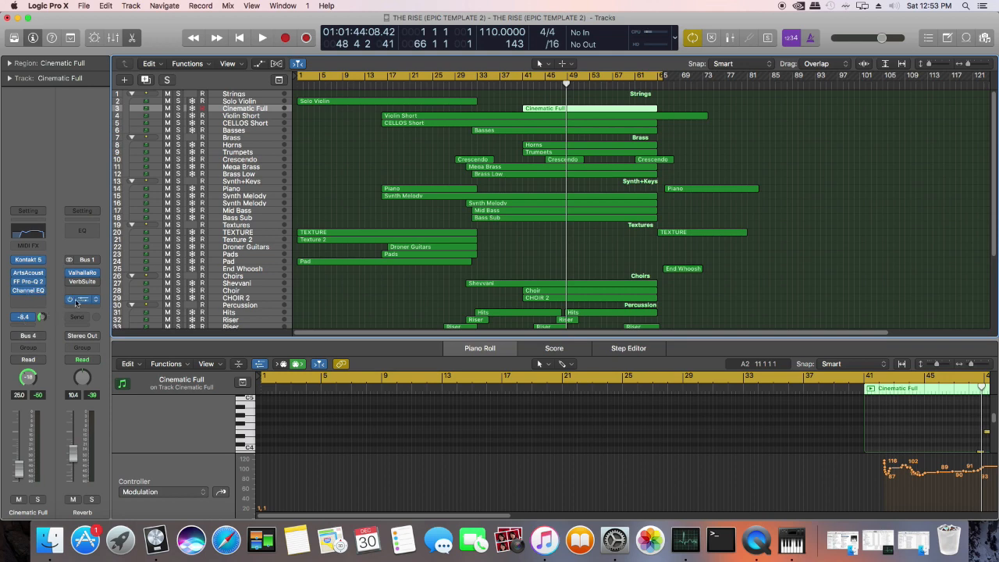
pyautogui.click(82, 300)
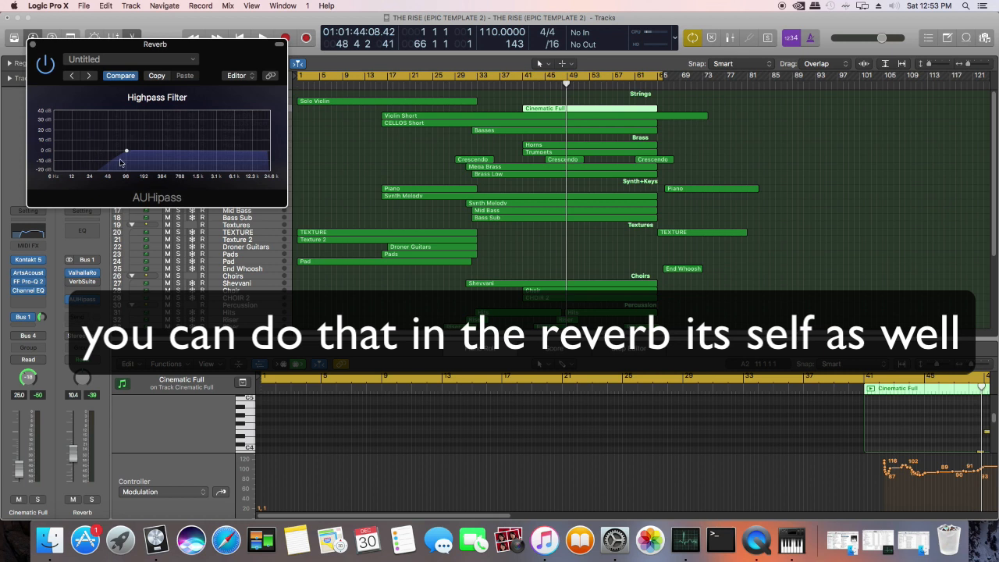
pyautogui.click(34, 46)
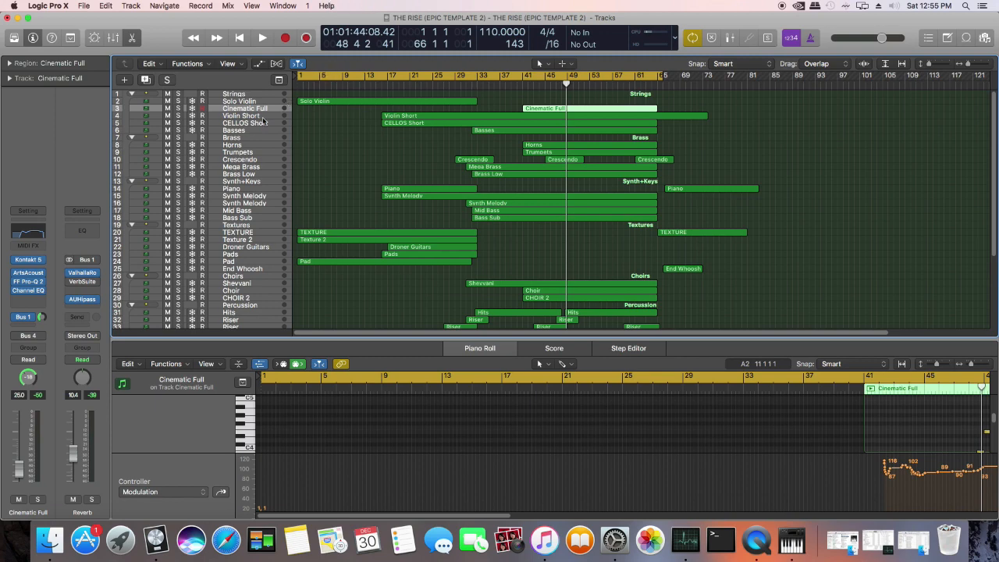
# Step: Try a wet level of -4.54 dB in Violin Short's ArtsAcoustic Reverb, and revert to the stored setting
pyautogui.click(262, 117)
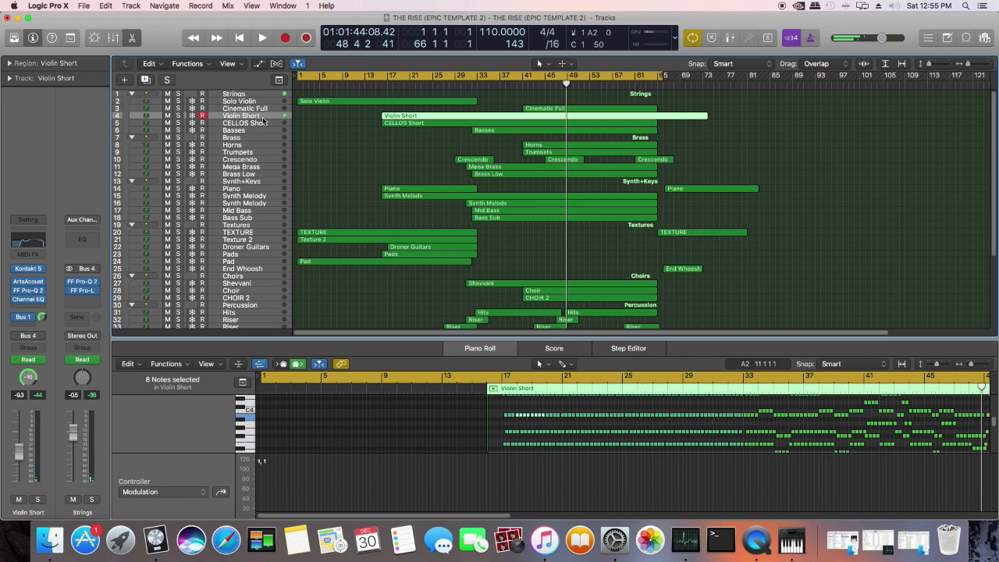
pyautogui.moveTo(21, 283)
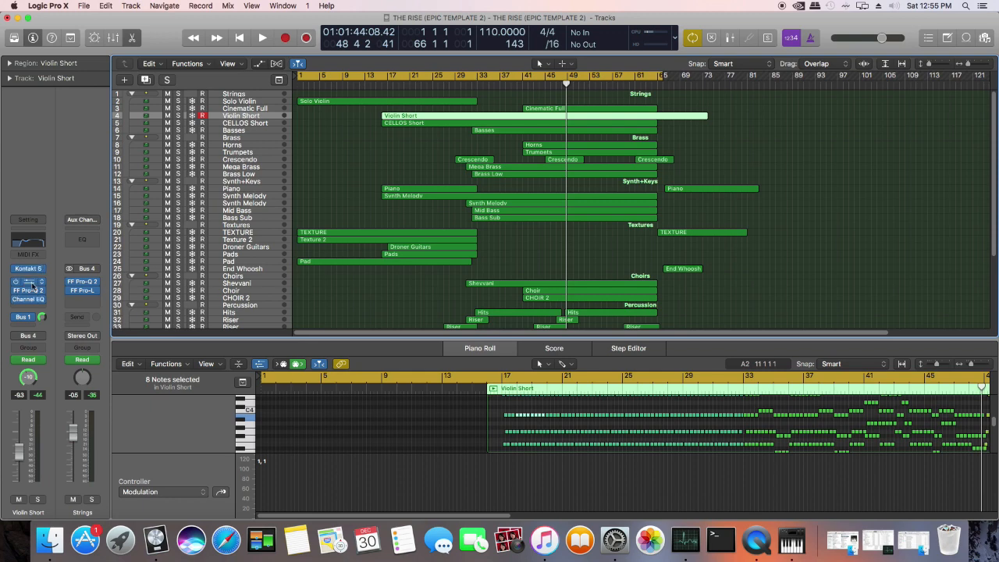
pyautogui.click(29, 282)
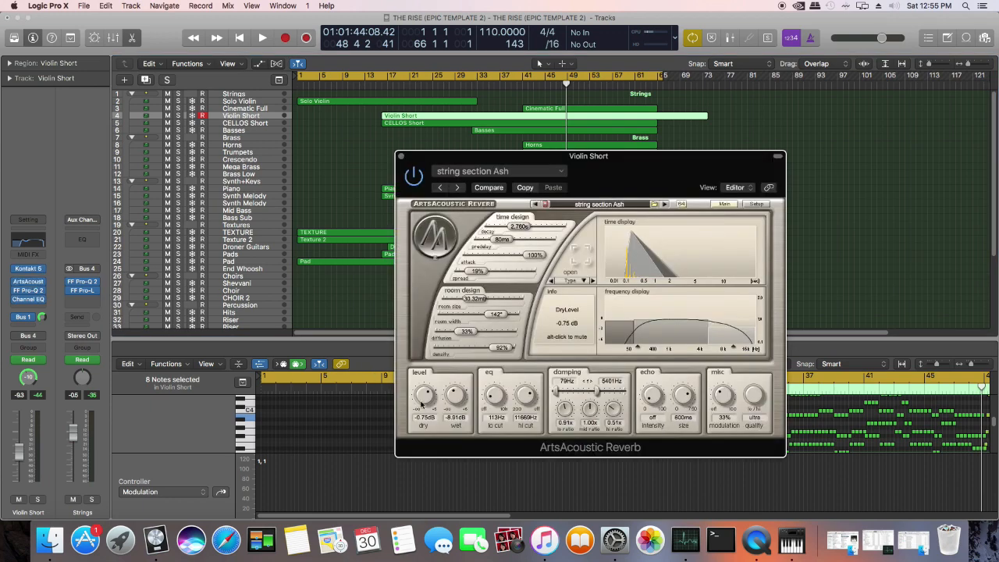
pyautogui.moveTo(454, 406); pyautogui.dragTo(451, 389)
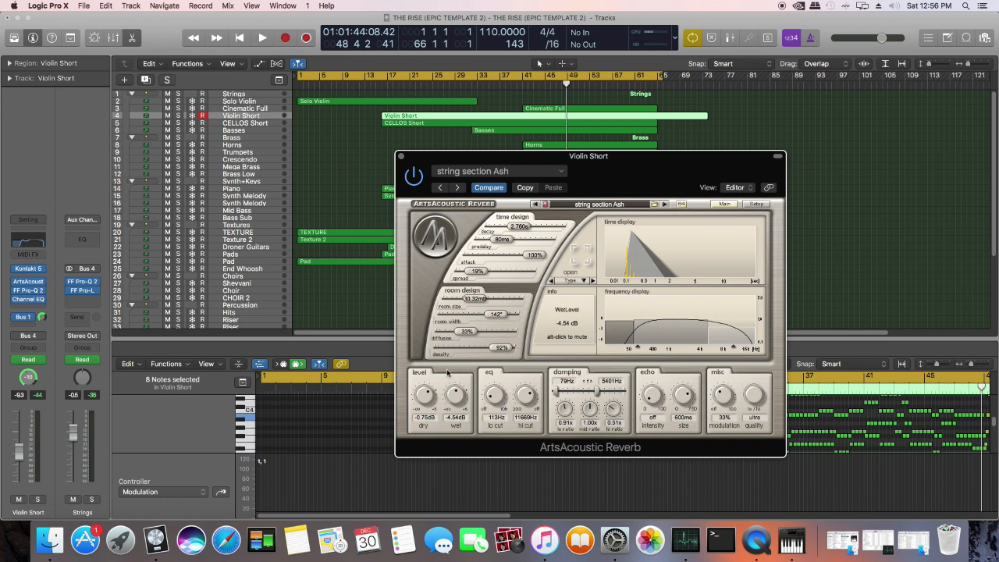
pyautogui.click(487, 188)
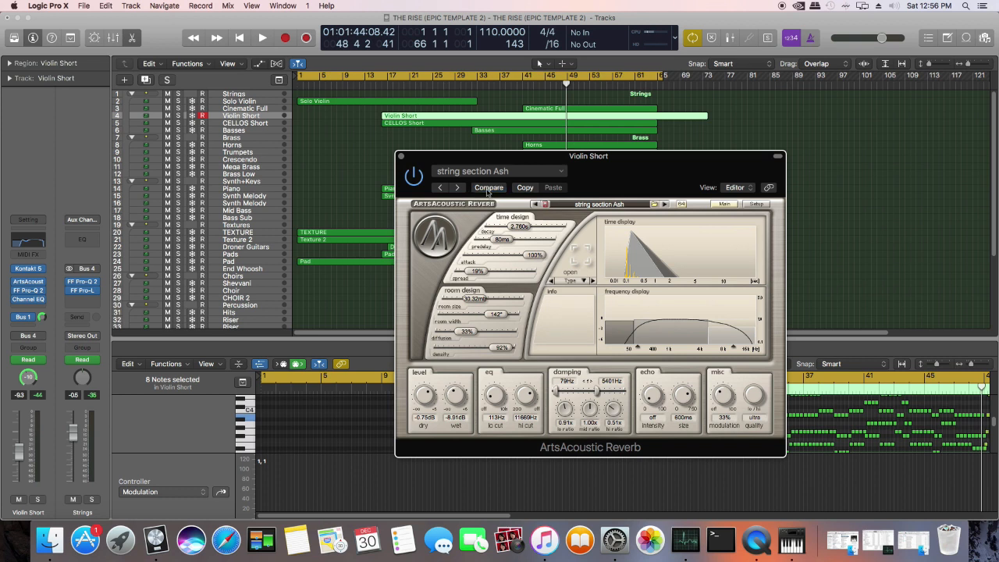